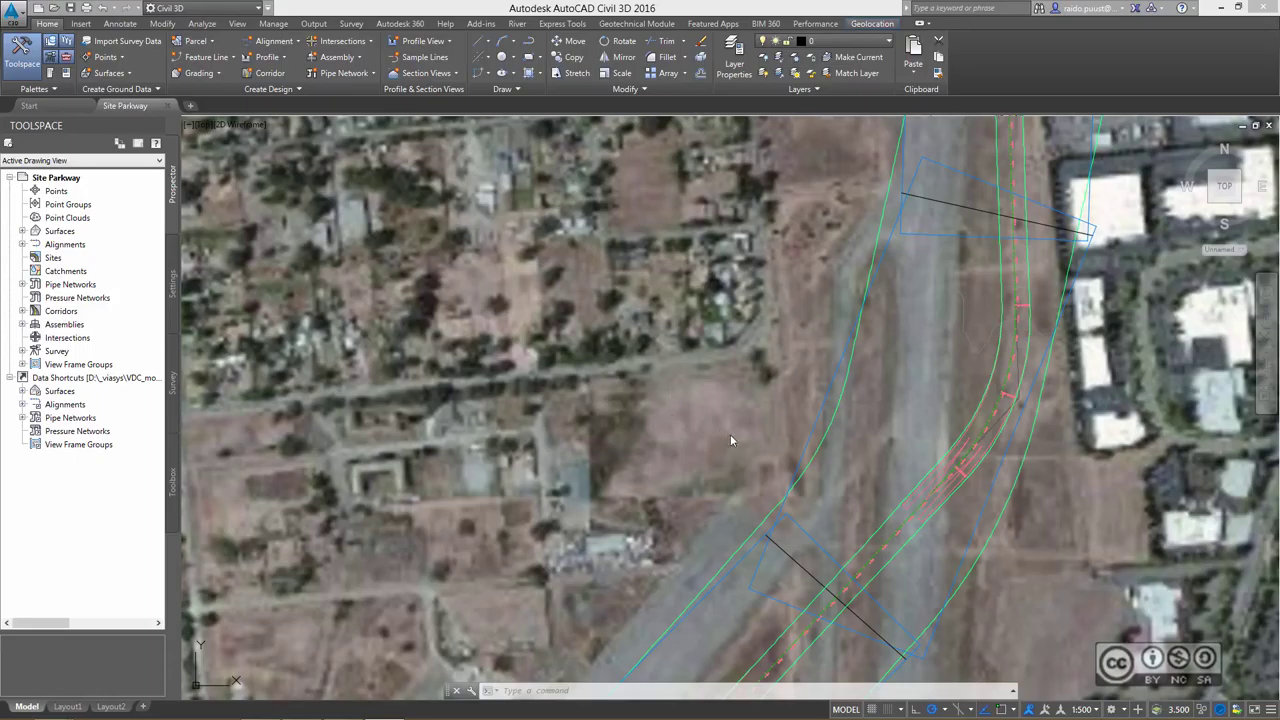
# Export the Site Parkway drawing as IMX to D:\InfraBIM\01-Drawings, then switch to InfraWorks.
pyautogui.click(309, 25)
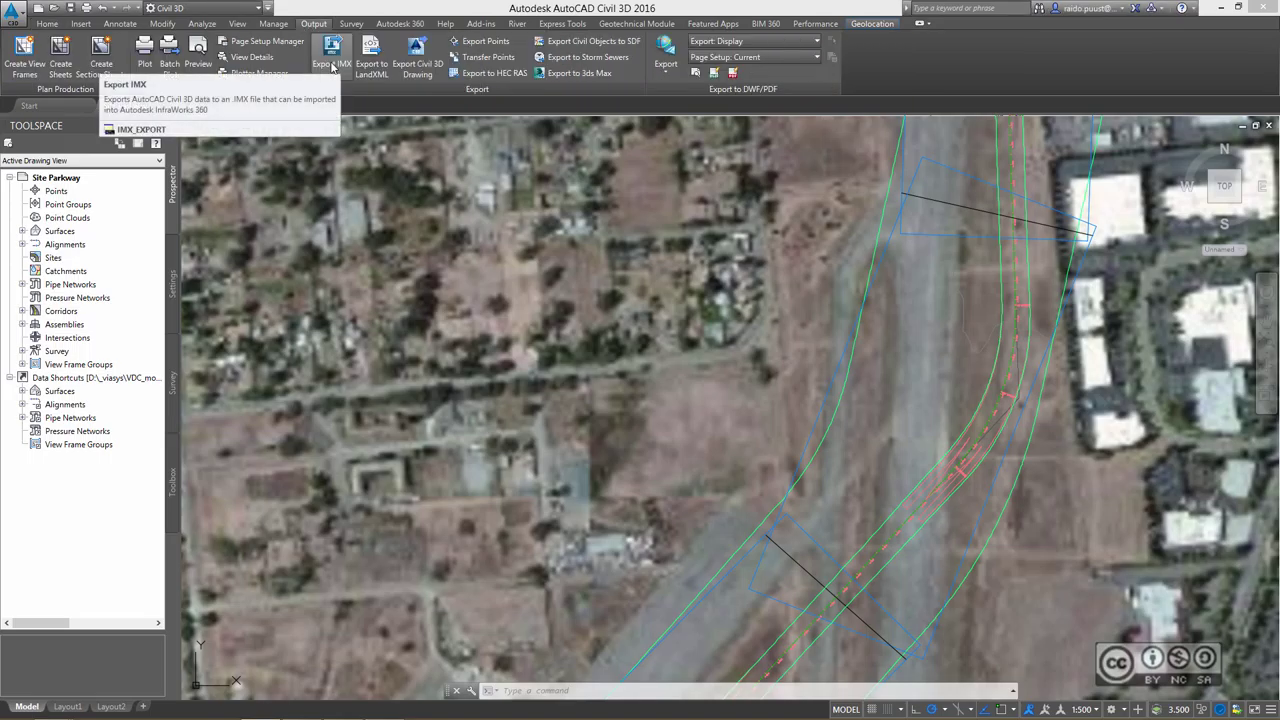
pyautogui.click(332, 66)
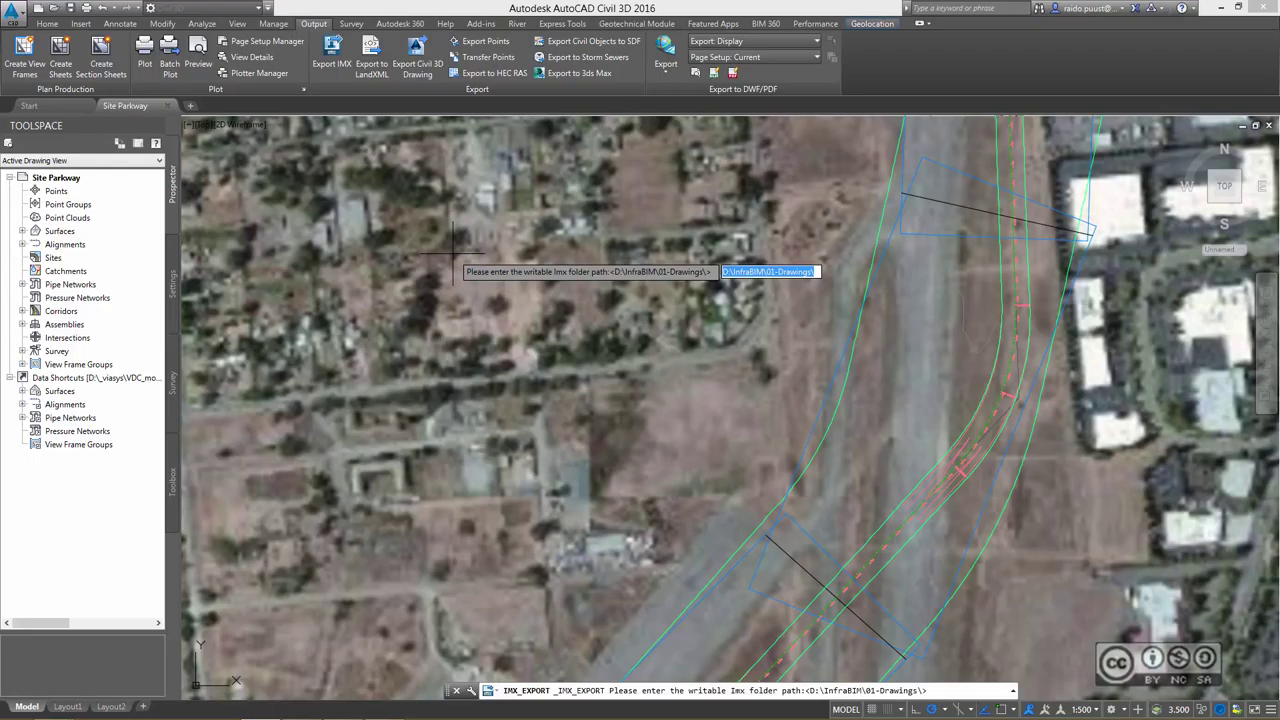
pyautogui.press('Return')
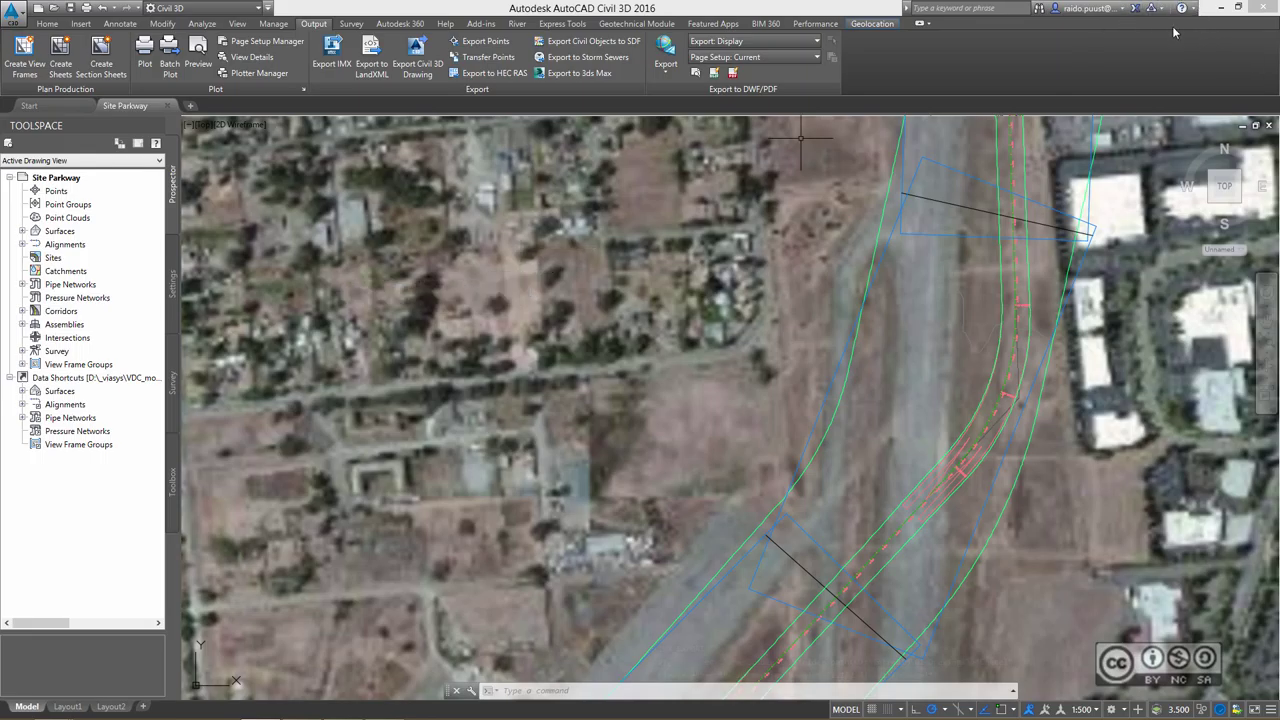
pyautogui.click(344, 708)
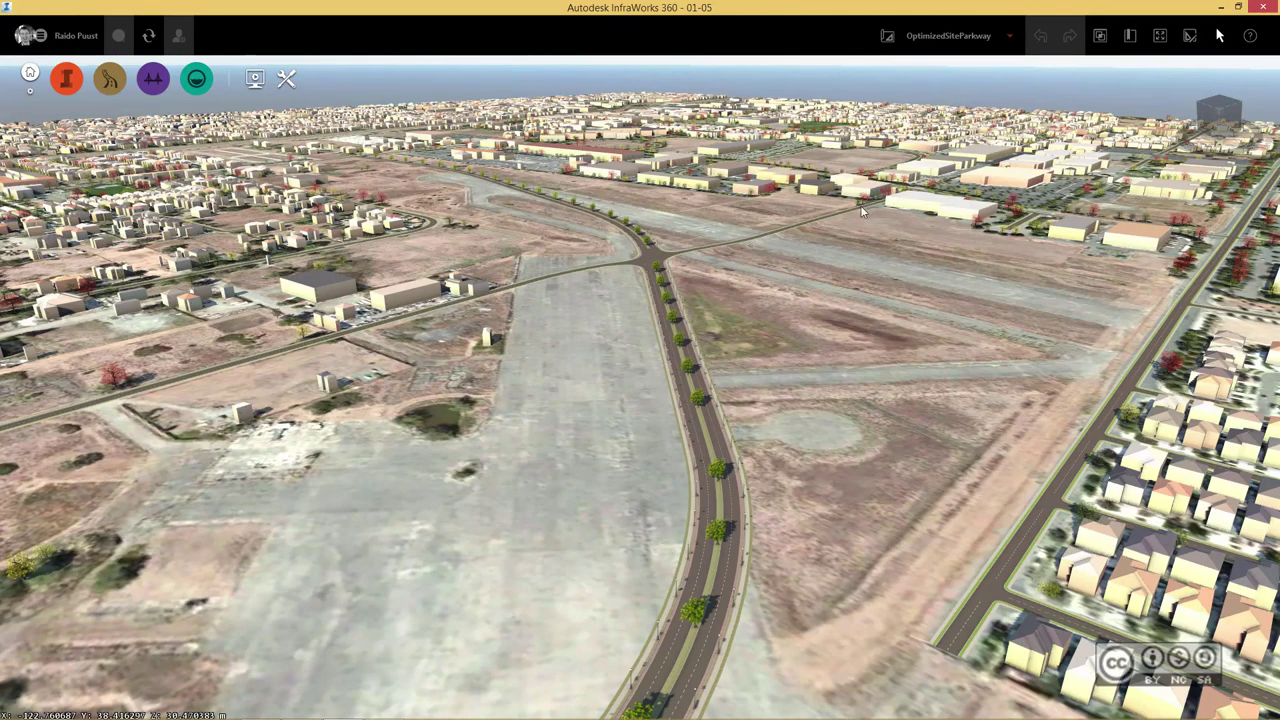
# Open the Proposals dropdown to start adding a new proposal.
pyautogui.click(1011, 40)
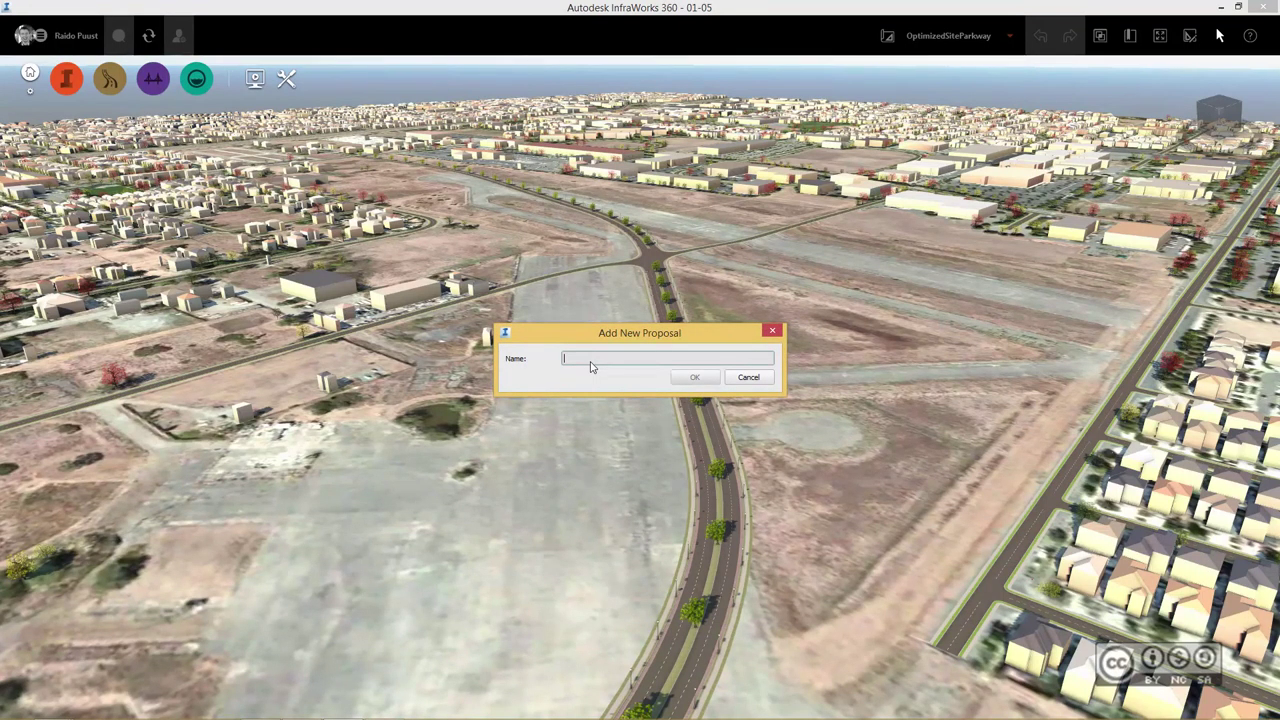
# Create the DetailedDesign proposal and delete the existing tree-lined parkway road.
pyautogui.write('DetailedDesign')
pyautogui.click(681, 380)
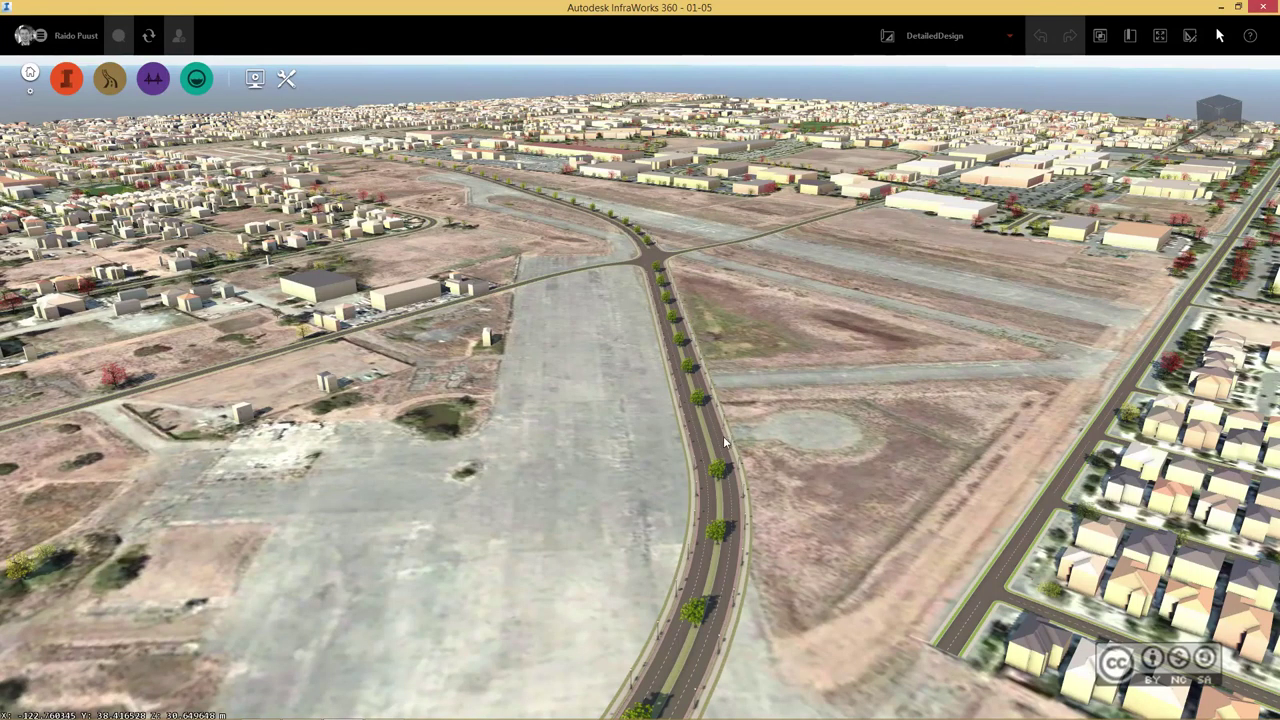
pyautogui.click(760, 356)
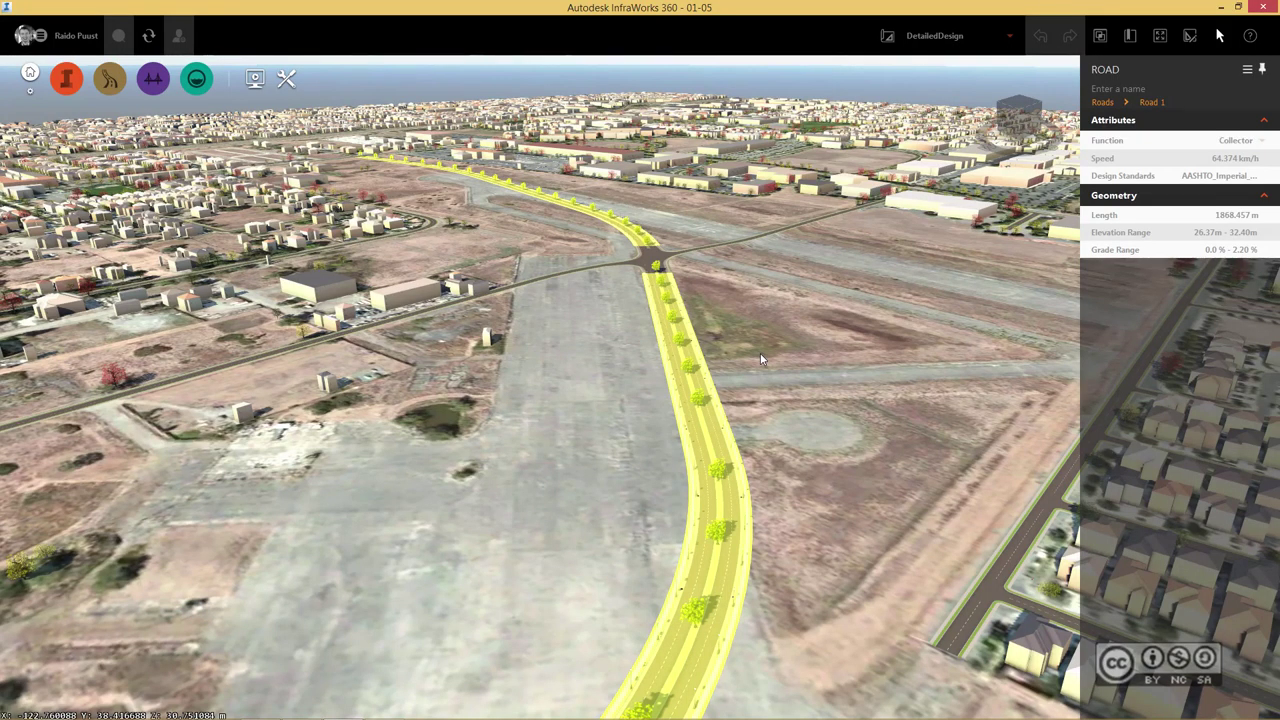
pyautogui.press('Delete')
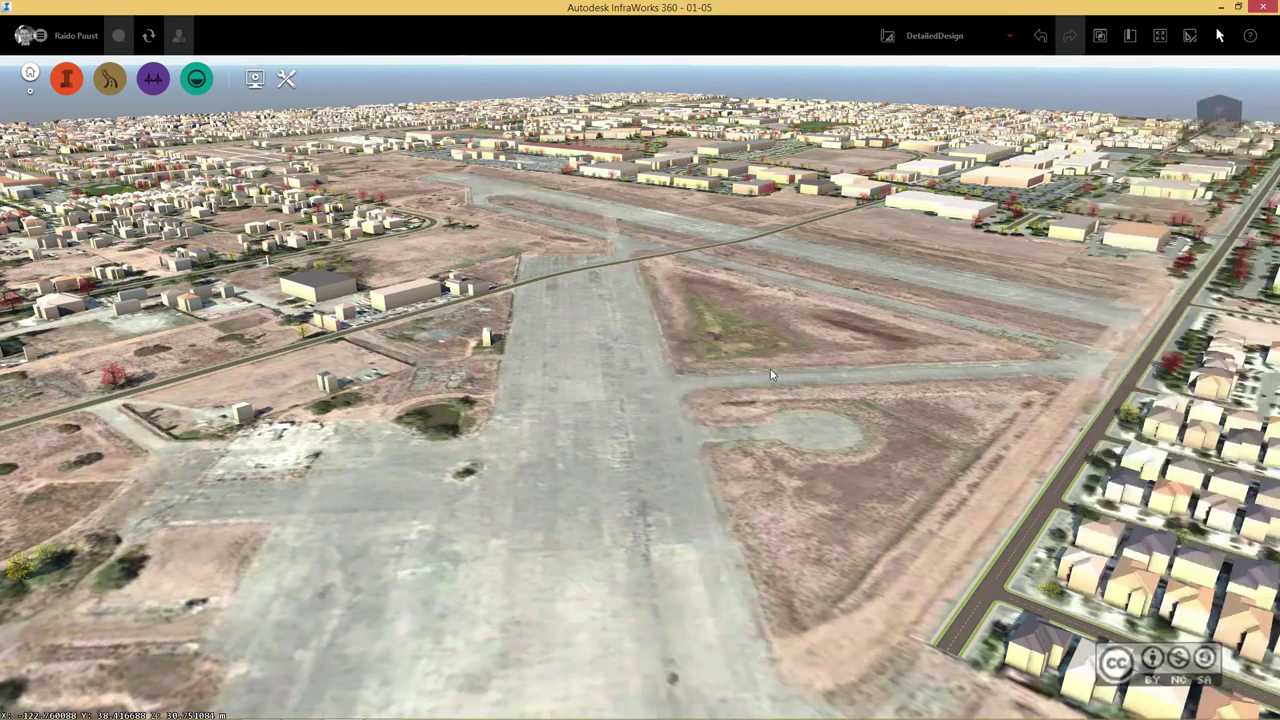
# Add D:\InfraBIM\01-Drawings\Site Parkway.imx roads and surfaces as Autodesk IMX data sources.
pyautogui.click(67, 80)
pyautogui.click(49, 128)
pyautogui.click(1034, 73)
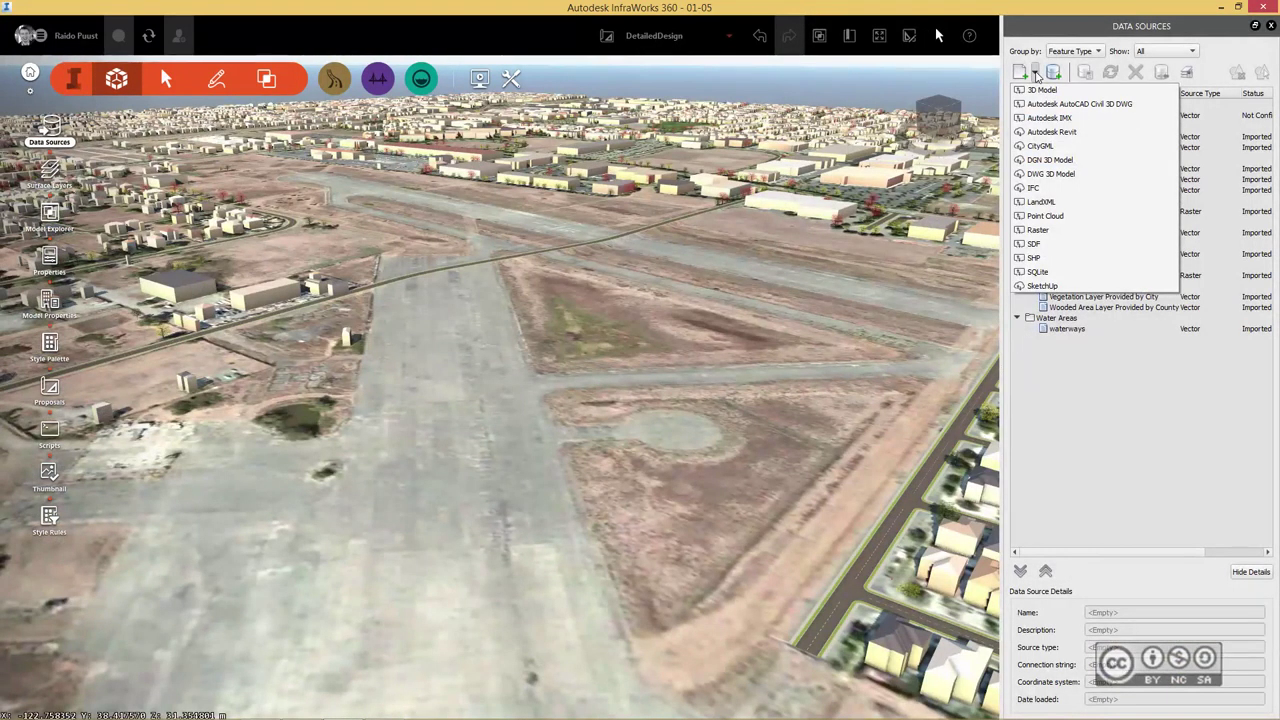
pyautogui.click(1043, 119)
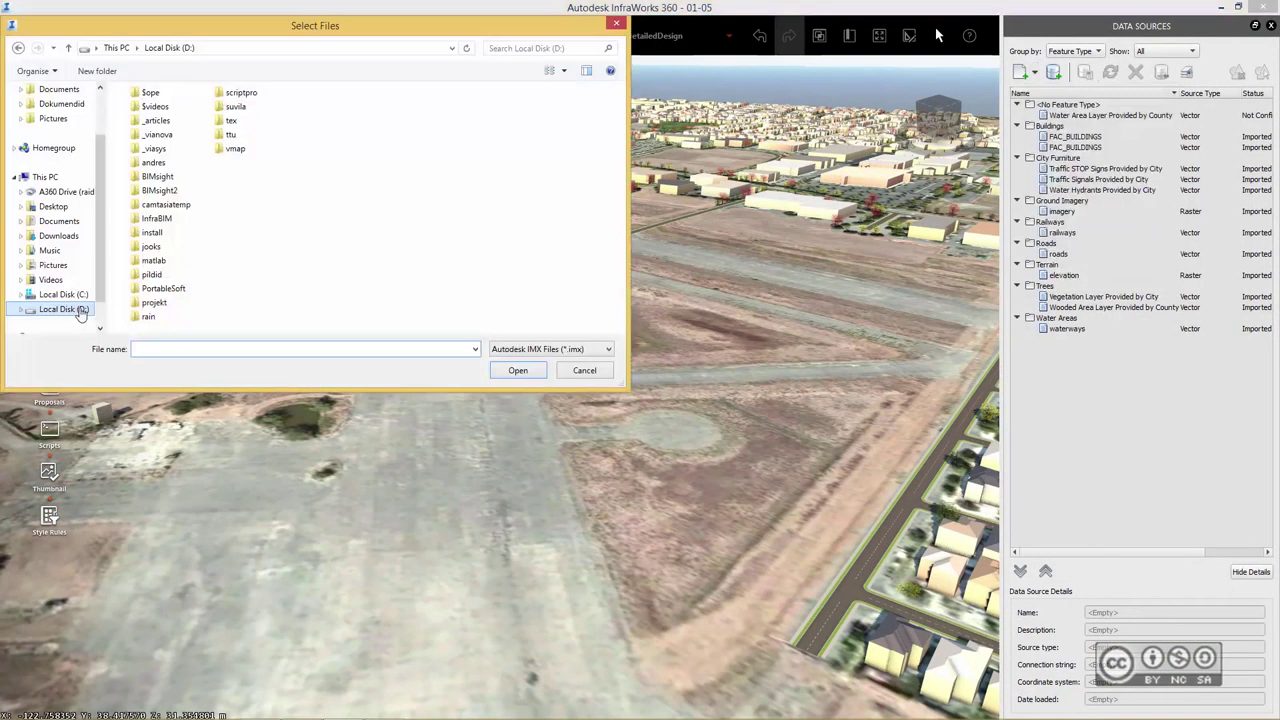
pyautogui.doubleClick(169, 235)
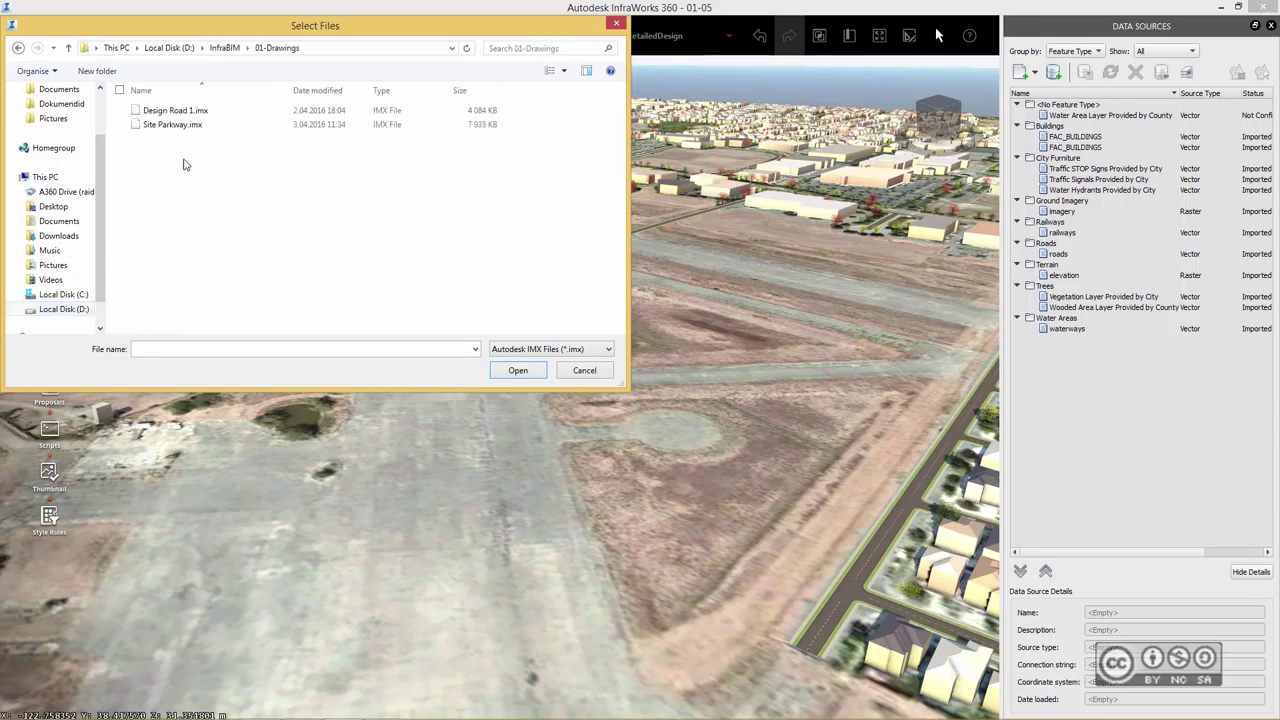
pyautogui.doubleClick(170, 124)
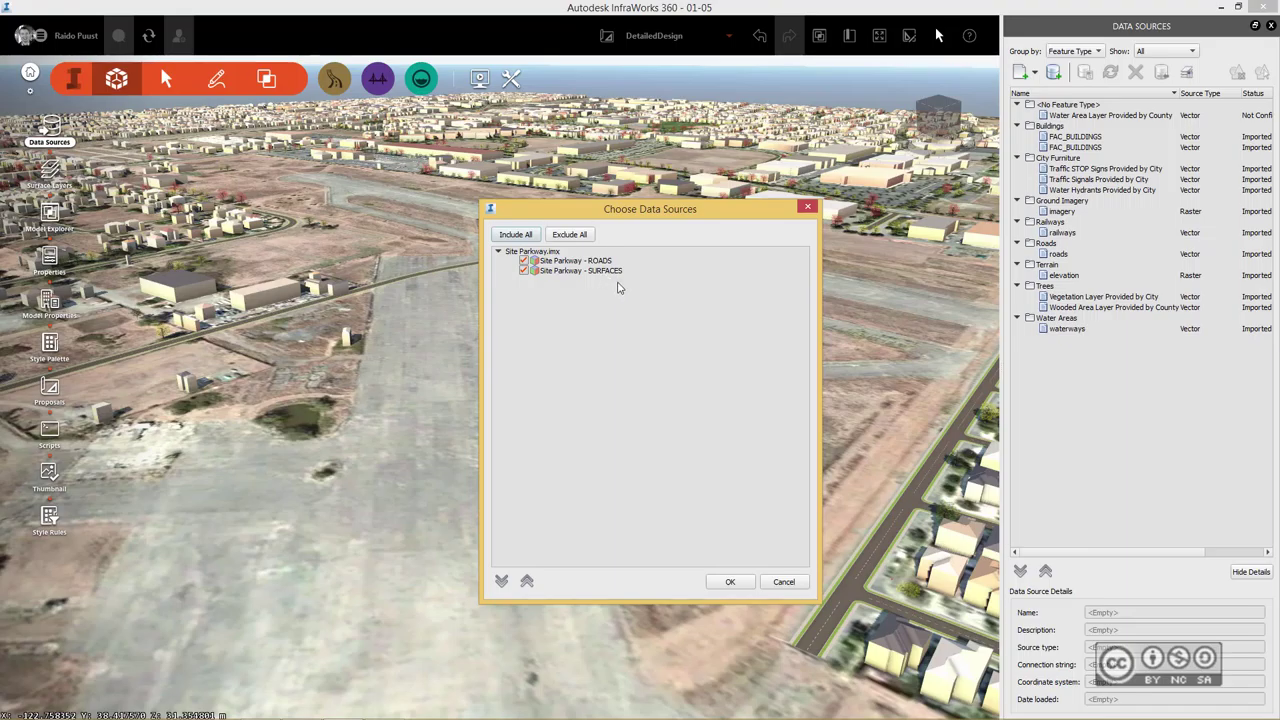
pyautogui.click(730, 581)
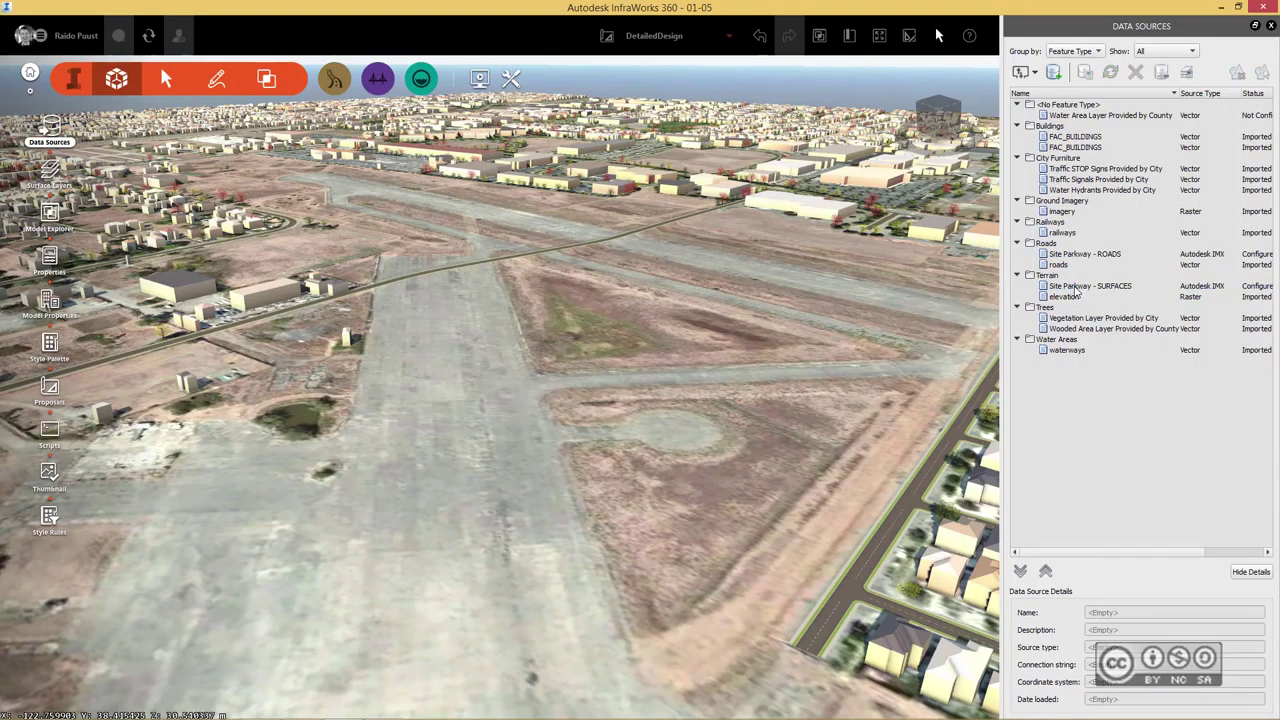
pyautogui.click(1078, 286)
# Load the Site Parkway - SURFACES source using only the Site Parkway surface.
pyautogui.rightClick(1080, 290)
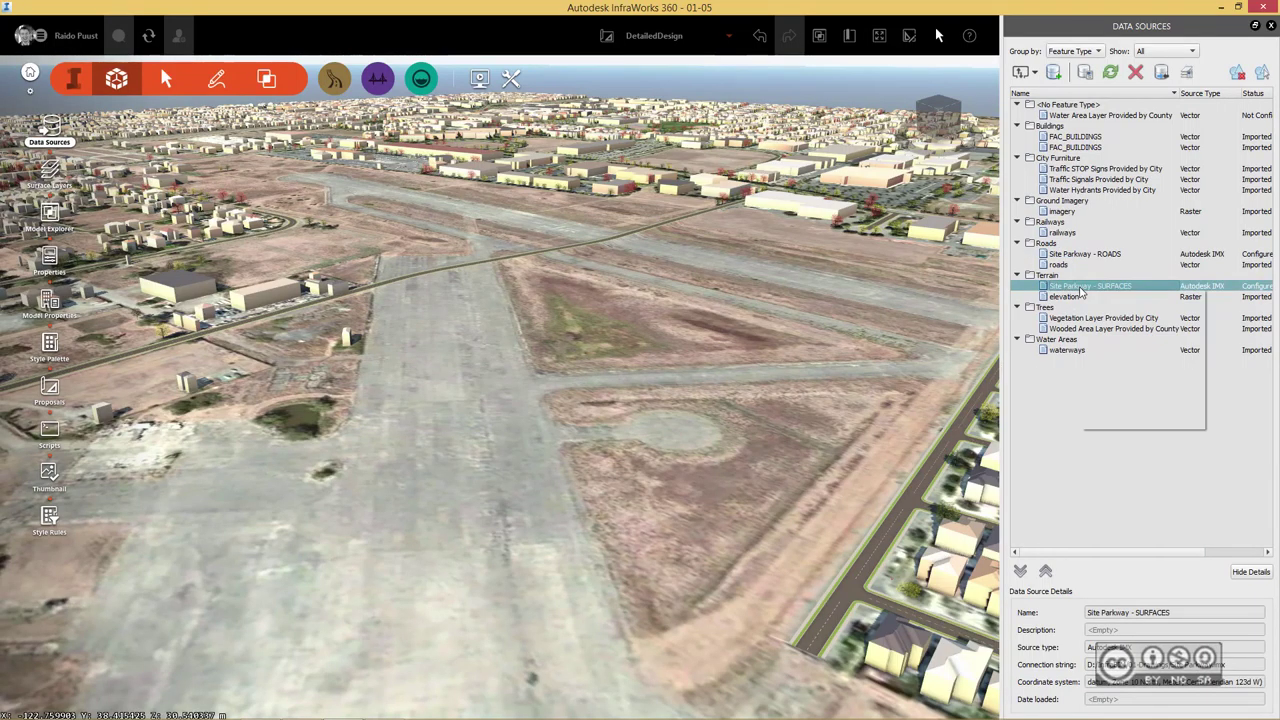
pyautogui.click(1124, 298)
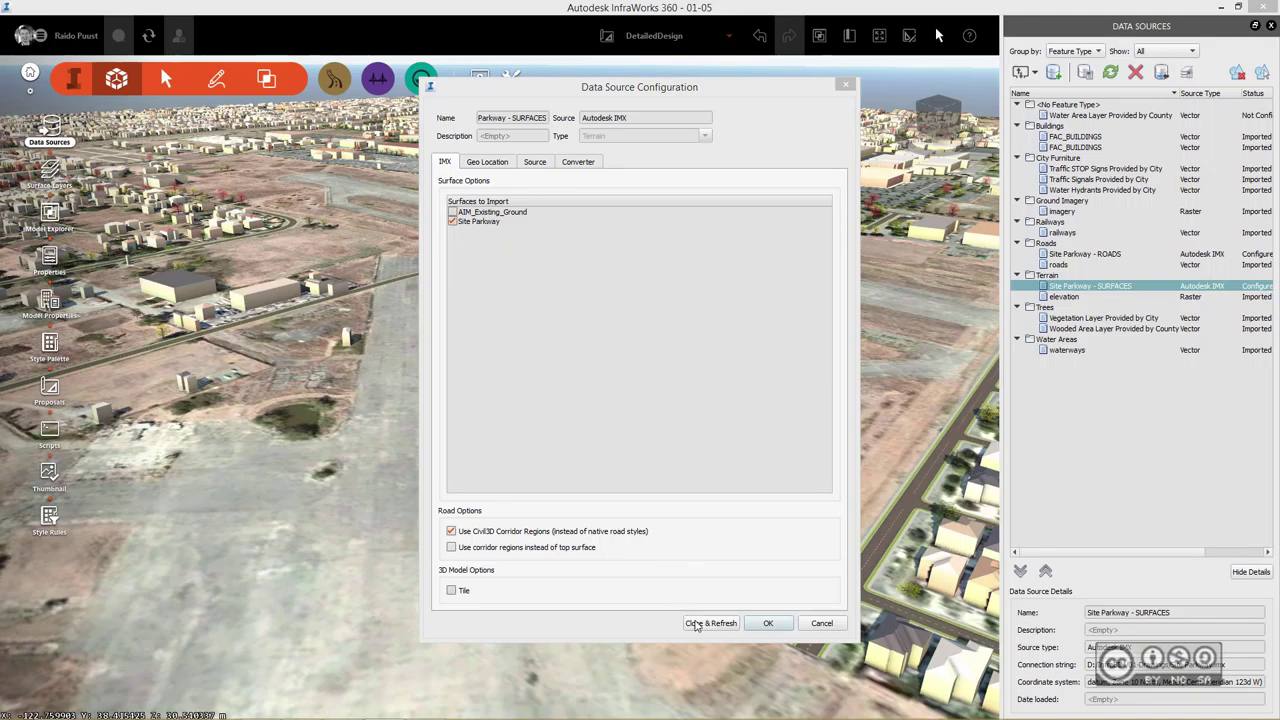
pyautogui.click(697, 625)
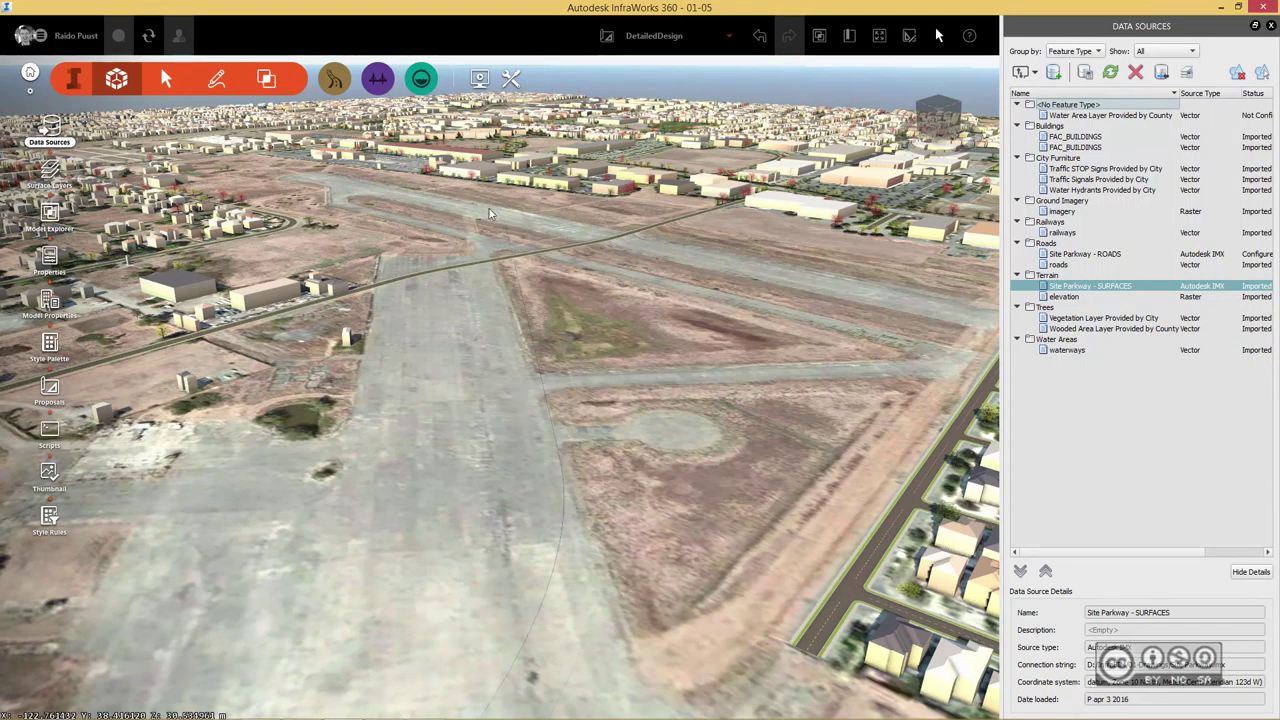
# Give the Site Parkway - ROADS source a Boulevard rule style.
pyautogui.click(1080, 255)
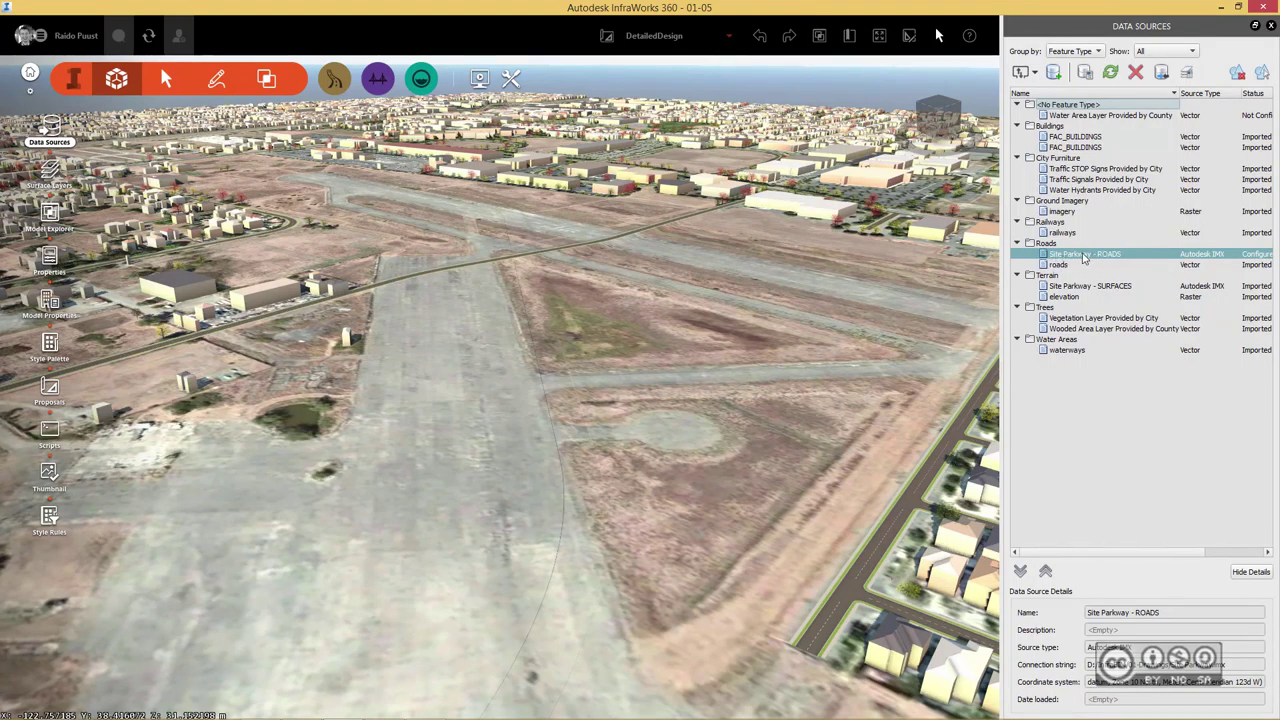
pyautogui.rightClick(1084, 258)
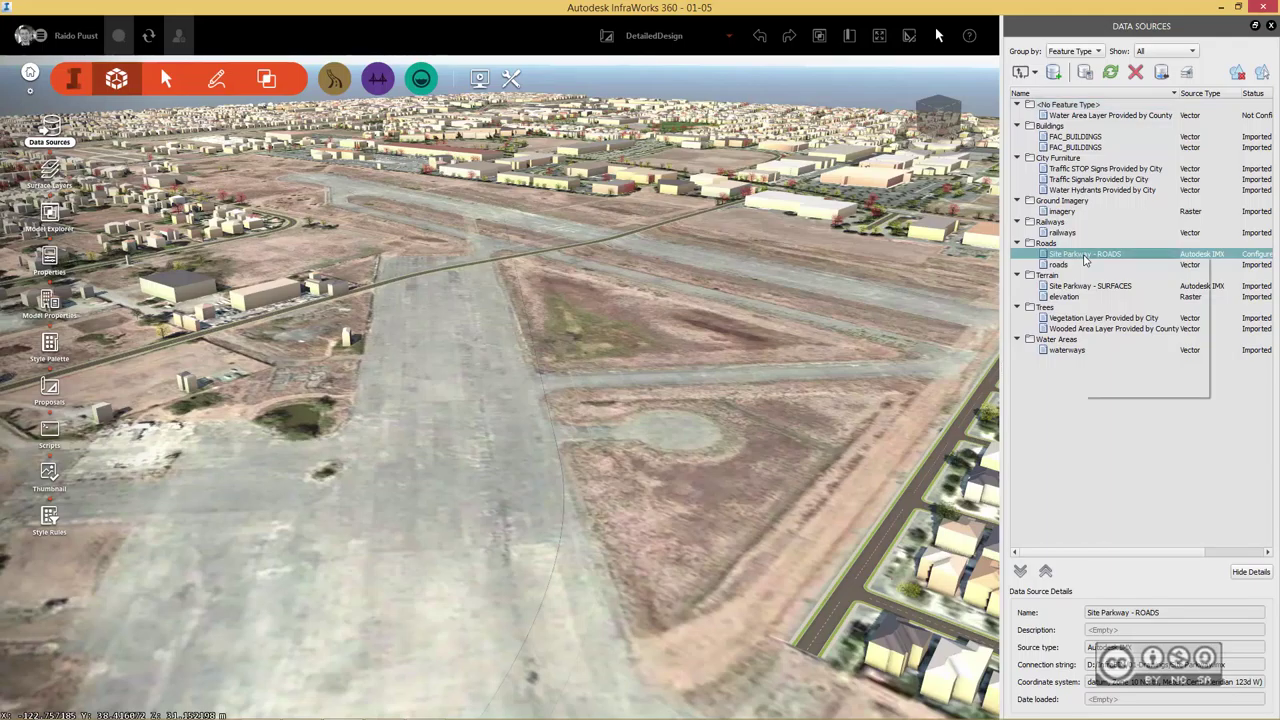
pyautogui.click(1110, 263)
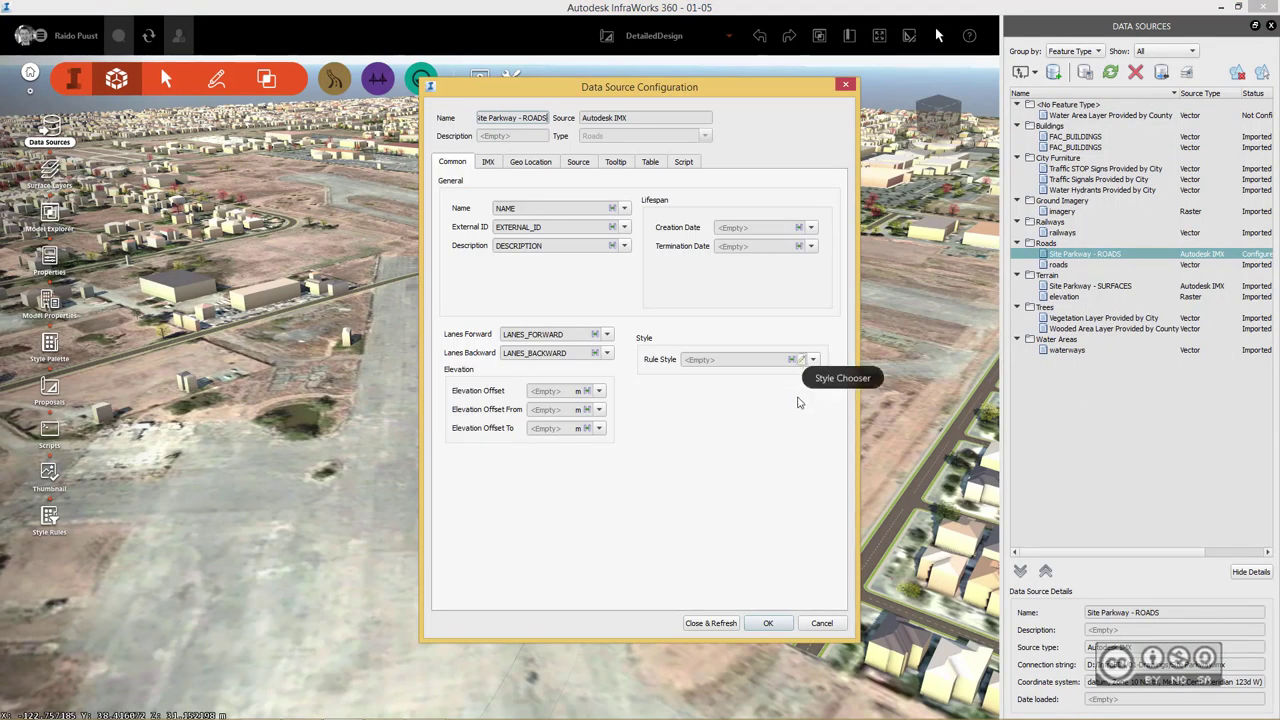
pyautogui.click(801, 359)
pyautogui.click(611, 330)
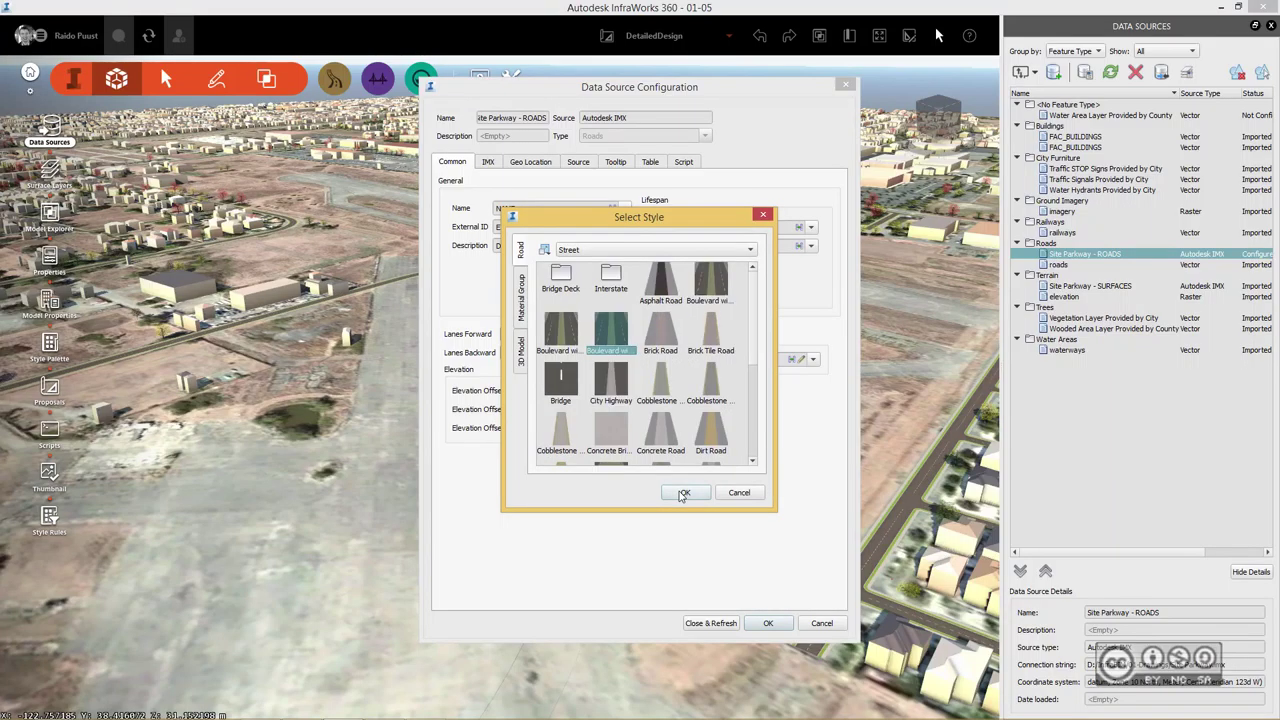
pyautogui.click(683, 493)
# Set the roads' draping to Drape, load them, and minimize InfraWorks.
pyautogui.click(578, 161)
pyautogui.click(485, 233)
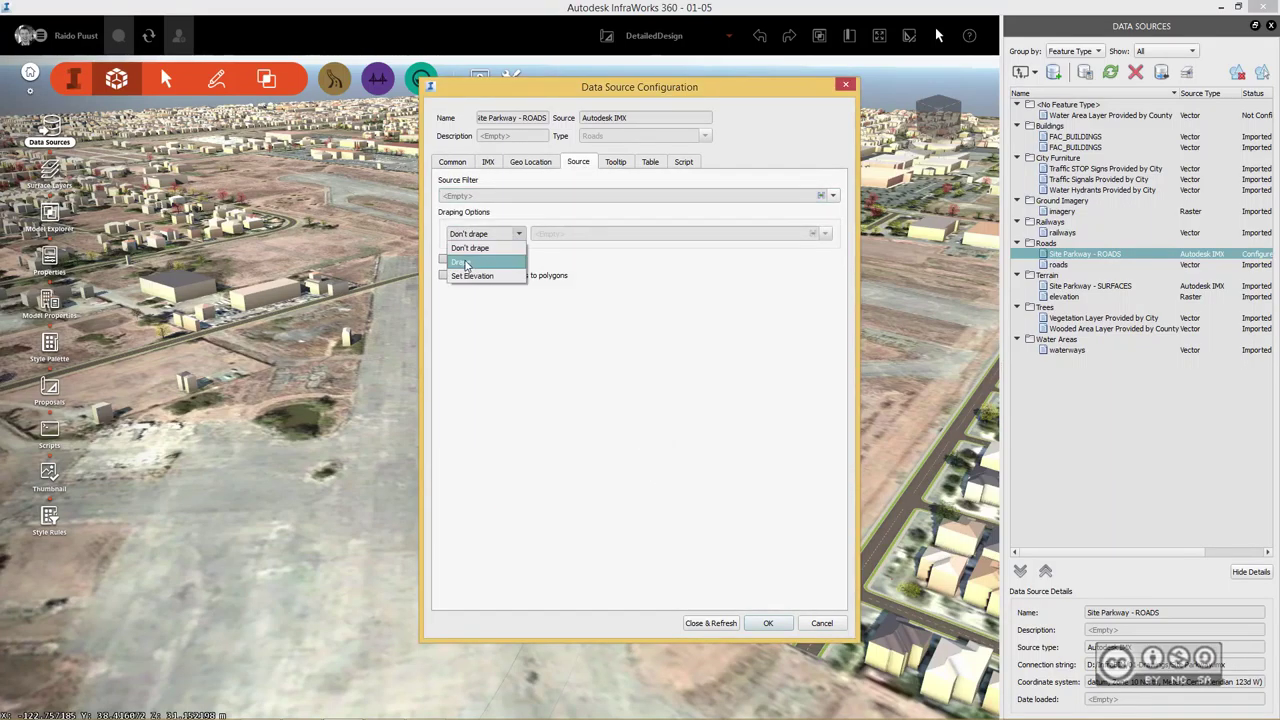
pyautogui.click(465, 263)
pyautogui.click(709, 623)
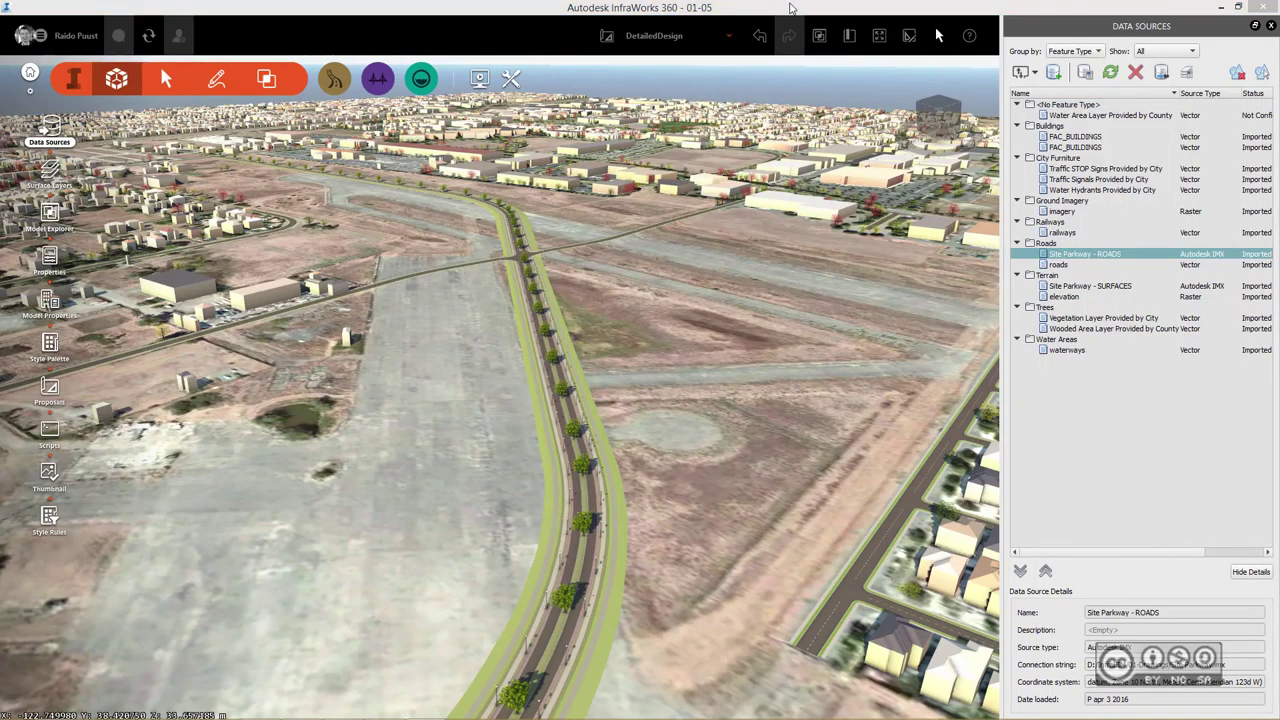
pyautogui.click(1221, 7)
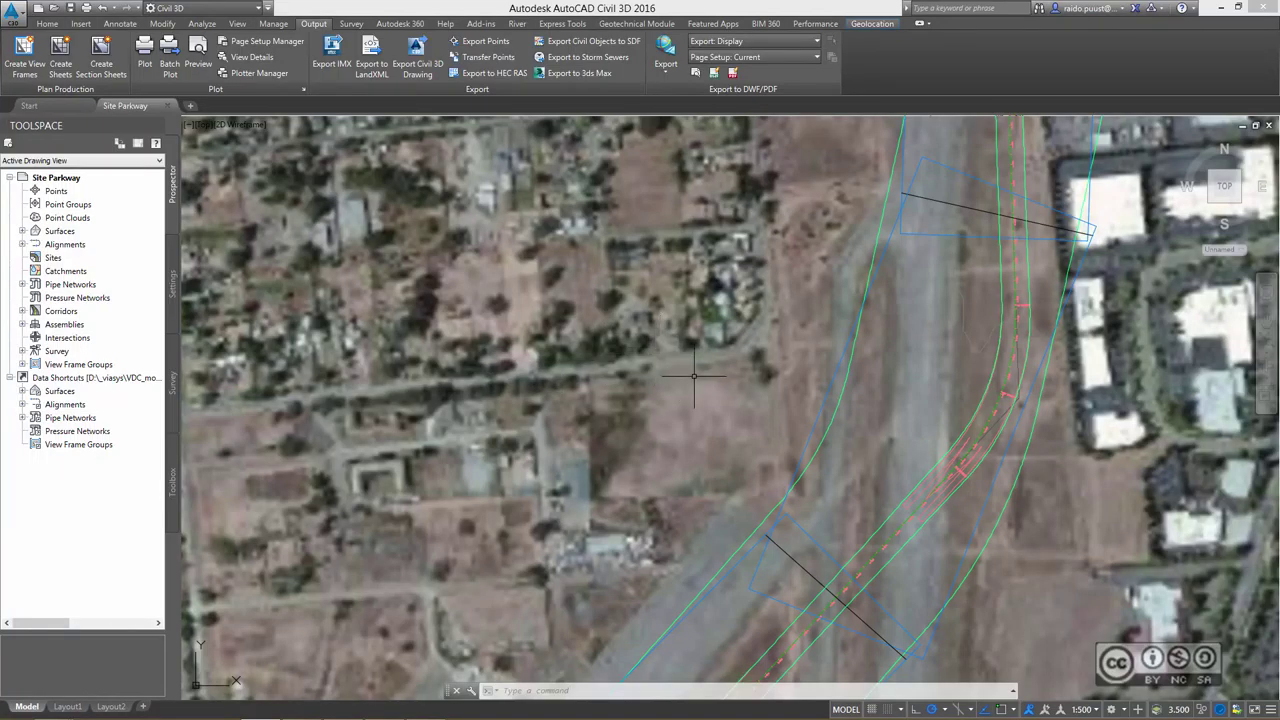
# Zoom to the corridor assembly and show the left LaneSuperelevationAOR lane properties (7.200m, -2.00%).
pyautogui.scroll(-5, 677, 357)
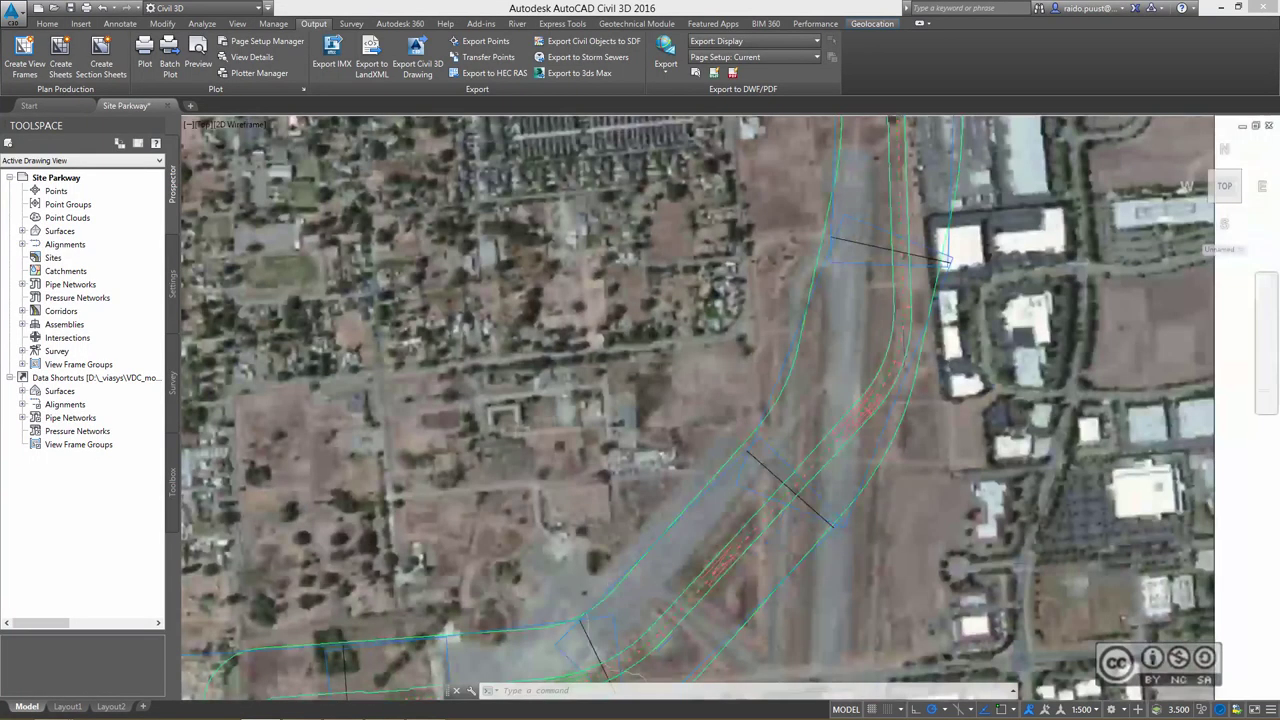
pyautogui.scroll(-2, 629, 357)
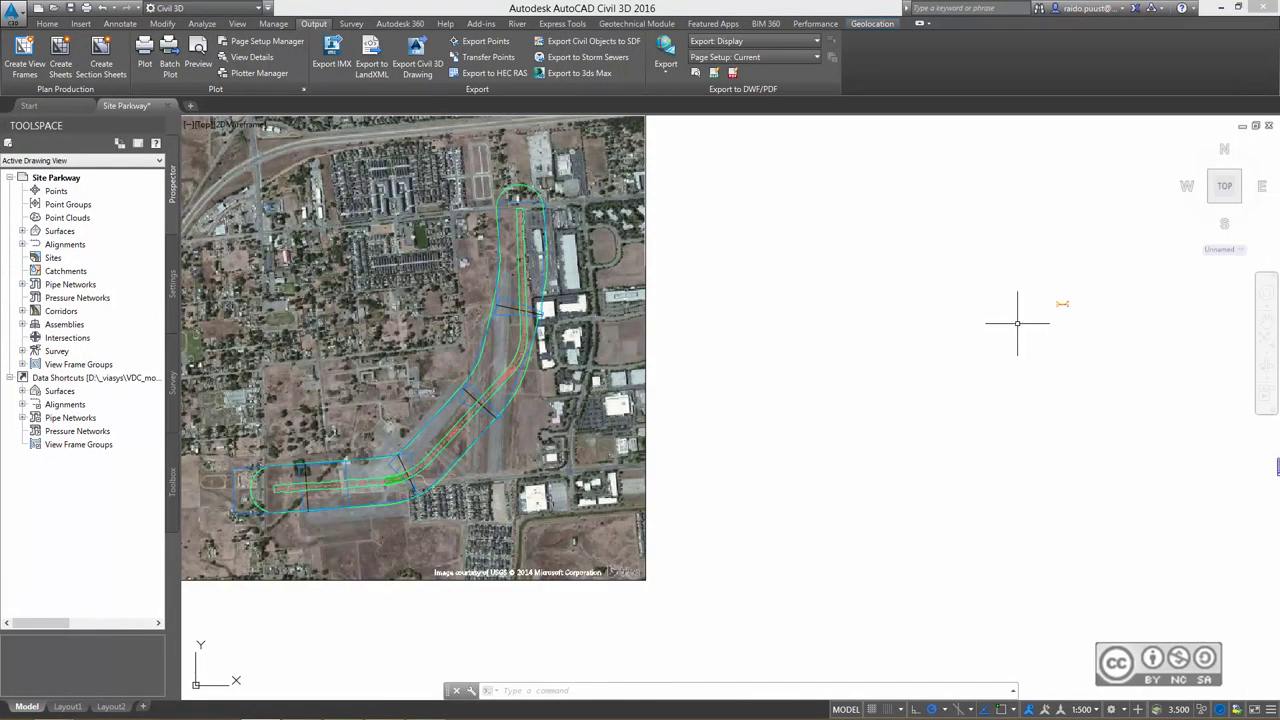
pyautogui.moveTo(1023, 314)
pyautogui.mouseDown(button='middle')
pyautogui.moveTo(994, 331)
pyautogui.moveTo(873, 345)
pyautogui.mouseUp(button='middle')
pyautogui.scroll(10, 873, 345)
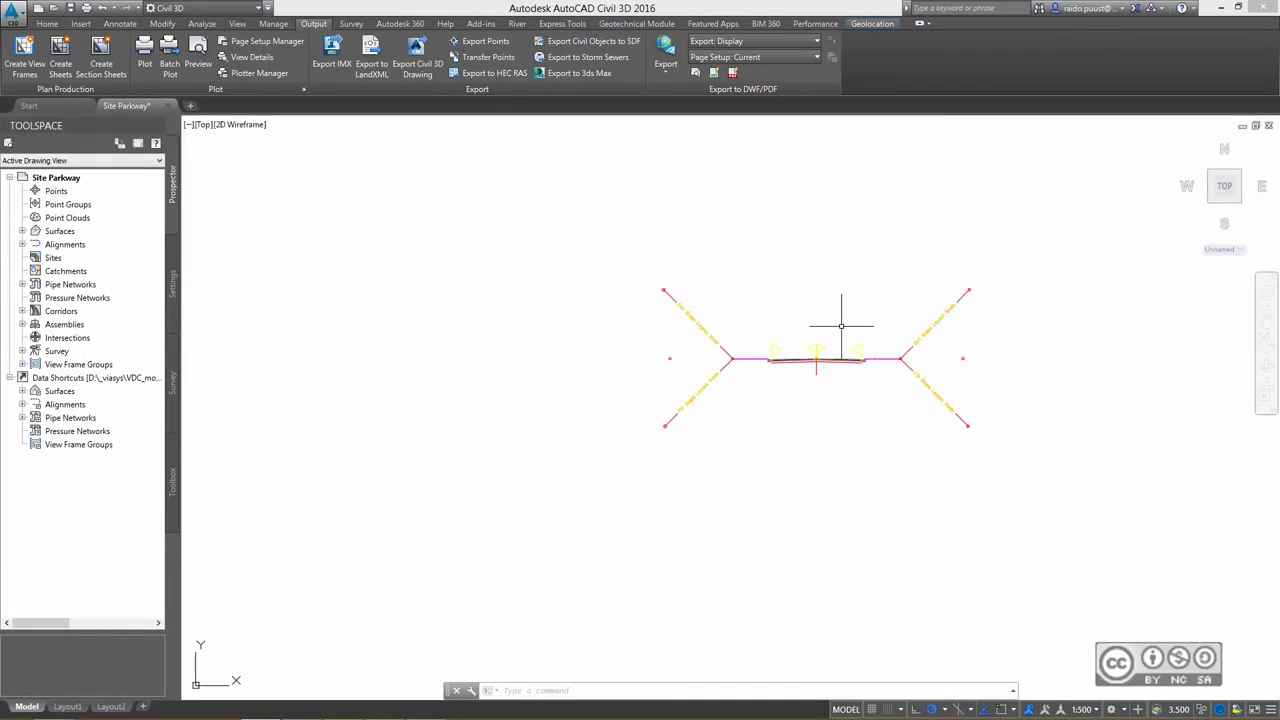
pyautogui.doubleClick(625, 397)
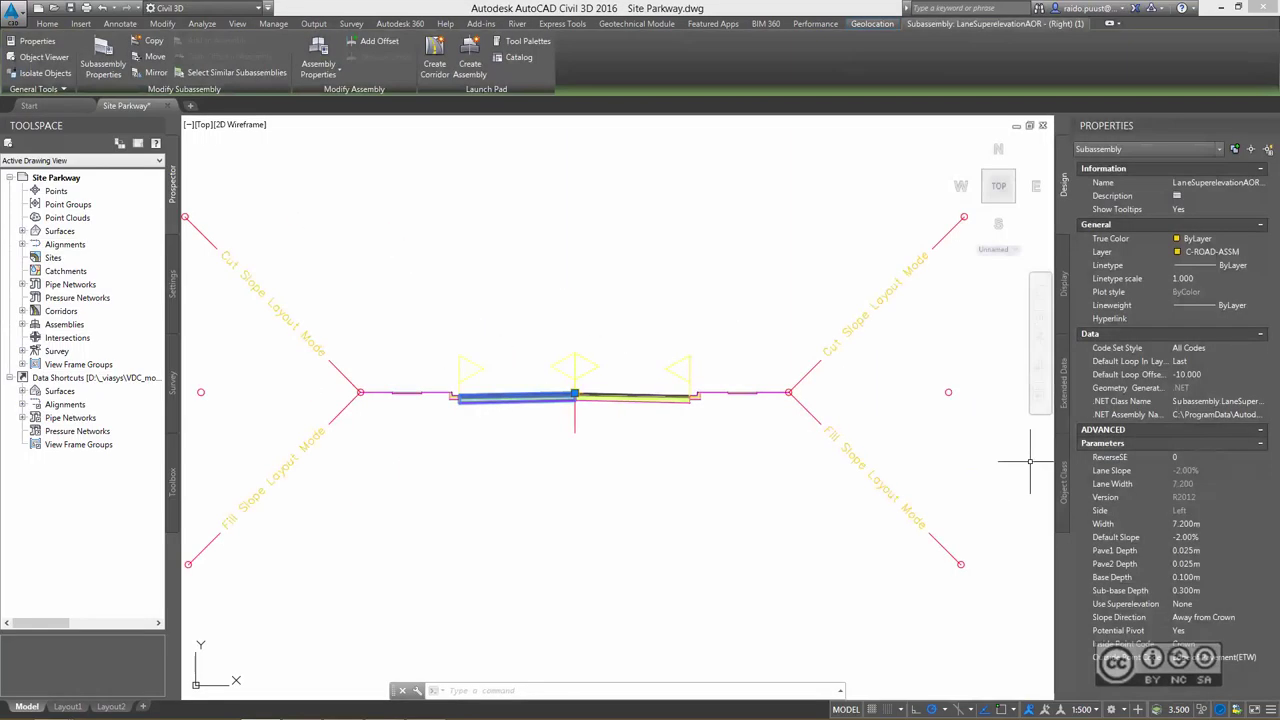
pyautogui.click(1217, 525)
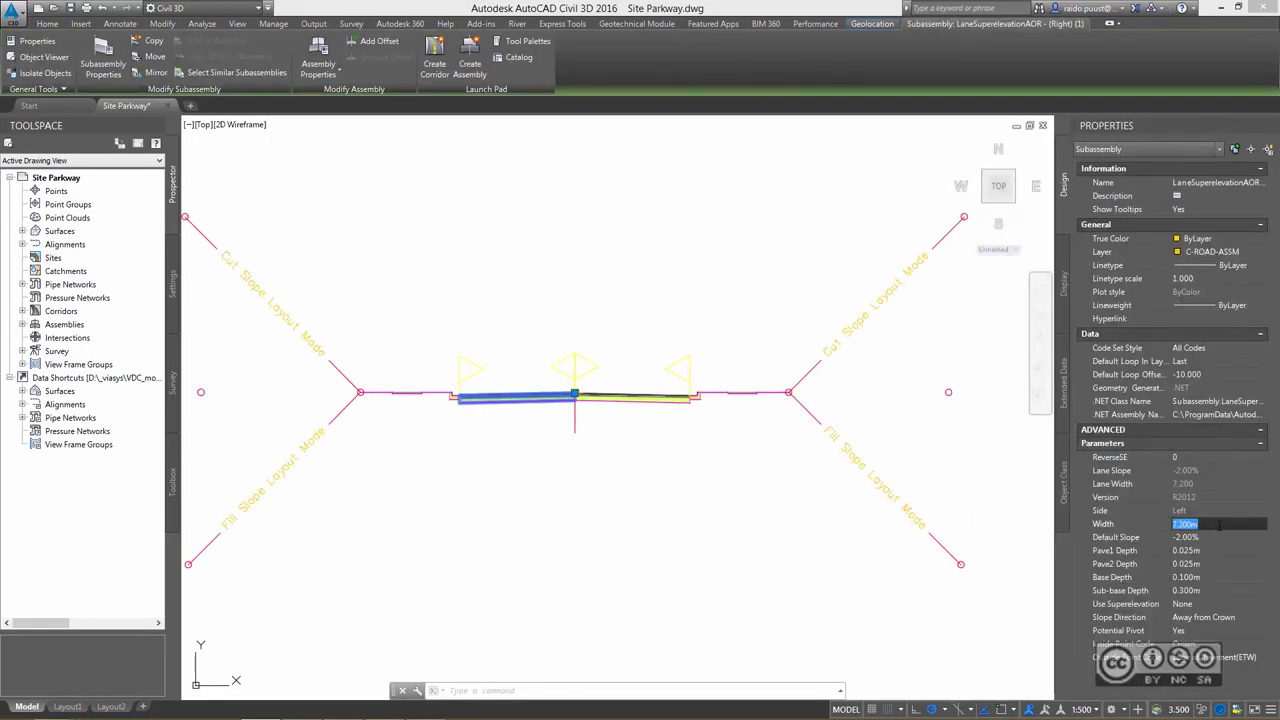
pyautogui.click(580, 372)
pyautogui.click(655, 407)
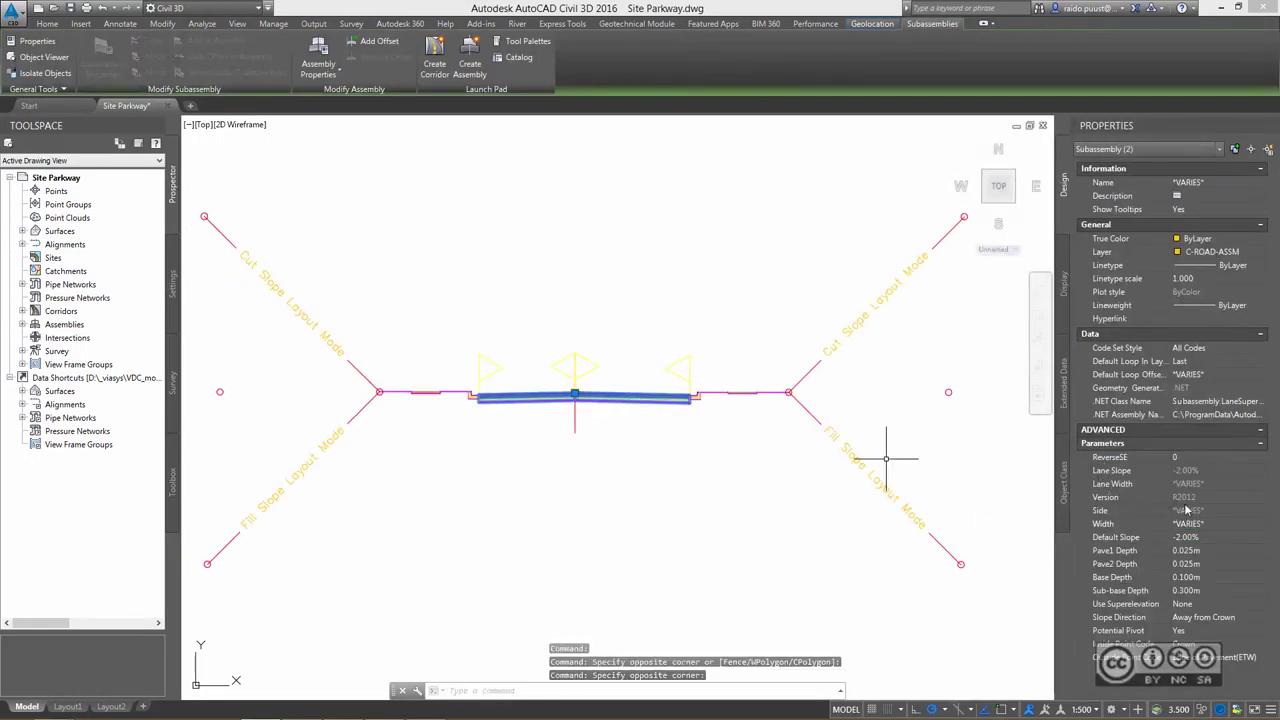
pyautogui.press('Escape')
pyautogui.press('Escape')
pyautogui.click(631, 398)
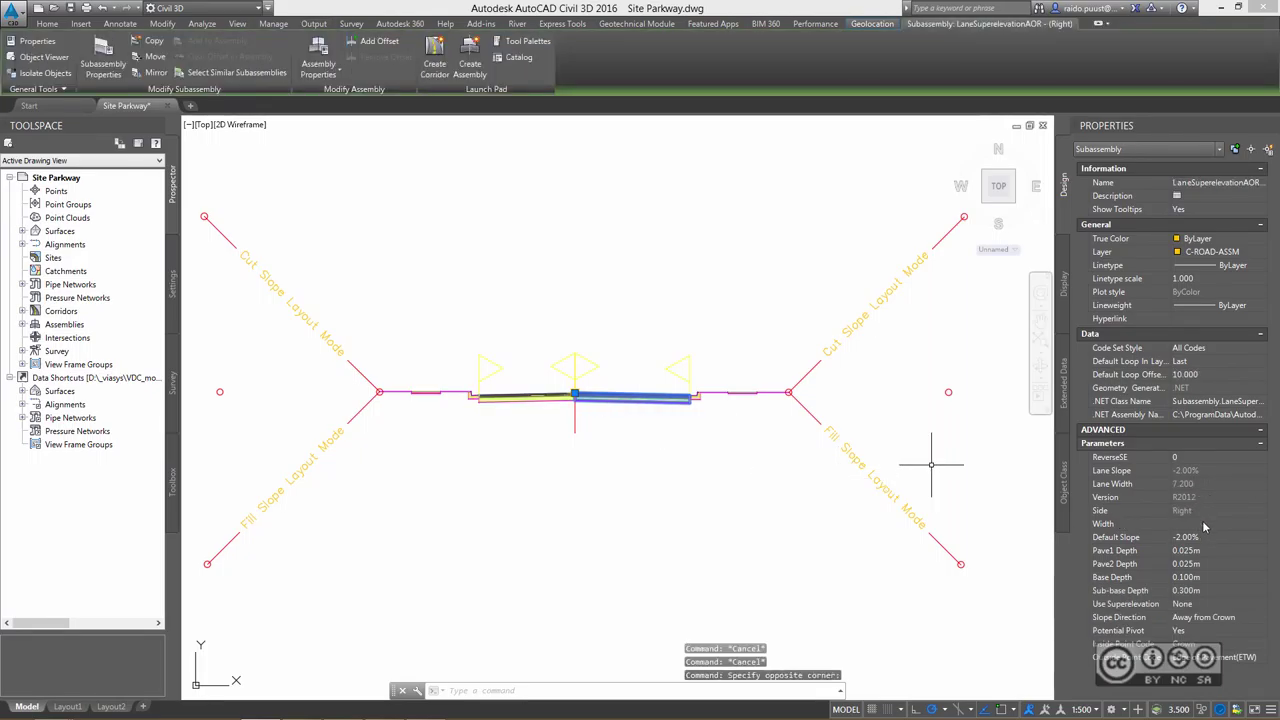
pyautogui.click(600, 435)
pyautogui.click(690, 528)
pyautogui.press('Escape')
pyautogui.scroll(-3, 927, 392)
pyautogui.scroll(-8, 622, 352)
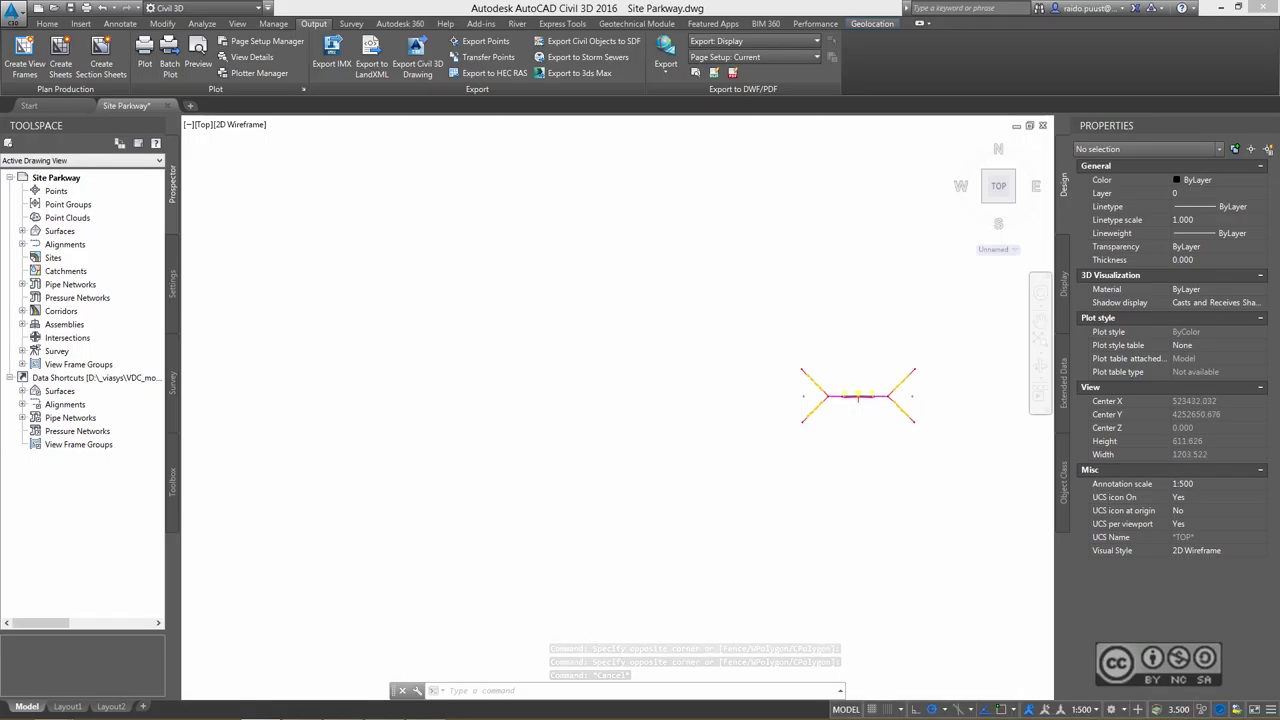
# Rebuild the Site Parkway corridor from Prospector's Corridors list.
pyautogui.scroll(-5, 600, 543)
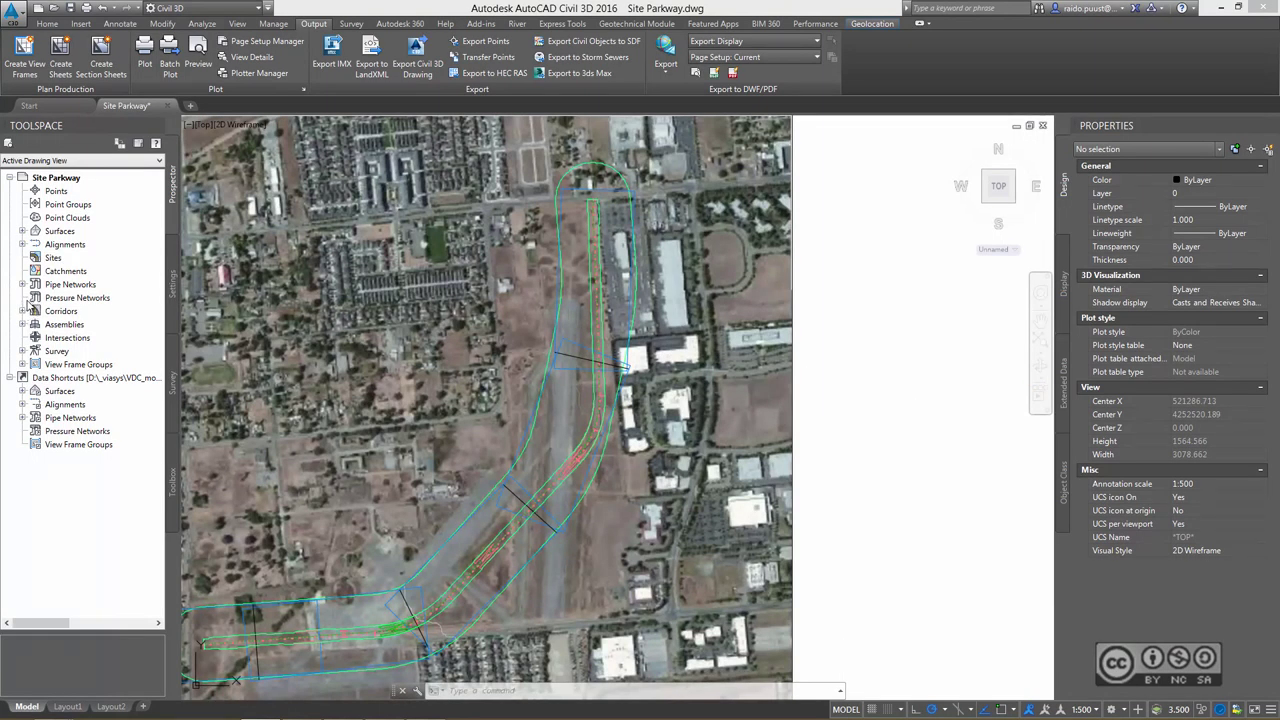
pyautogui.click(22, 311)
pyautogui.rightClick(85, 327)
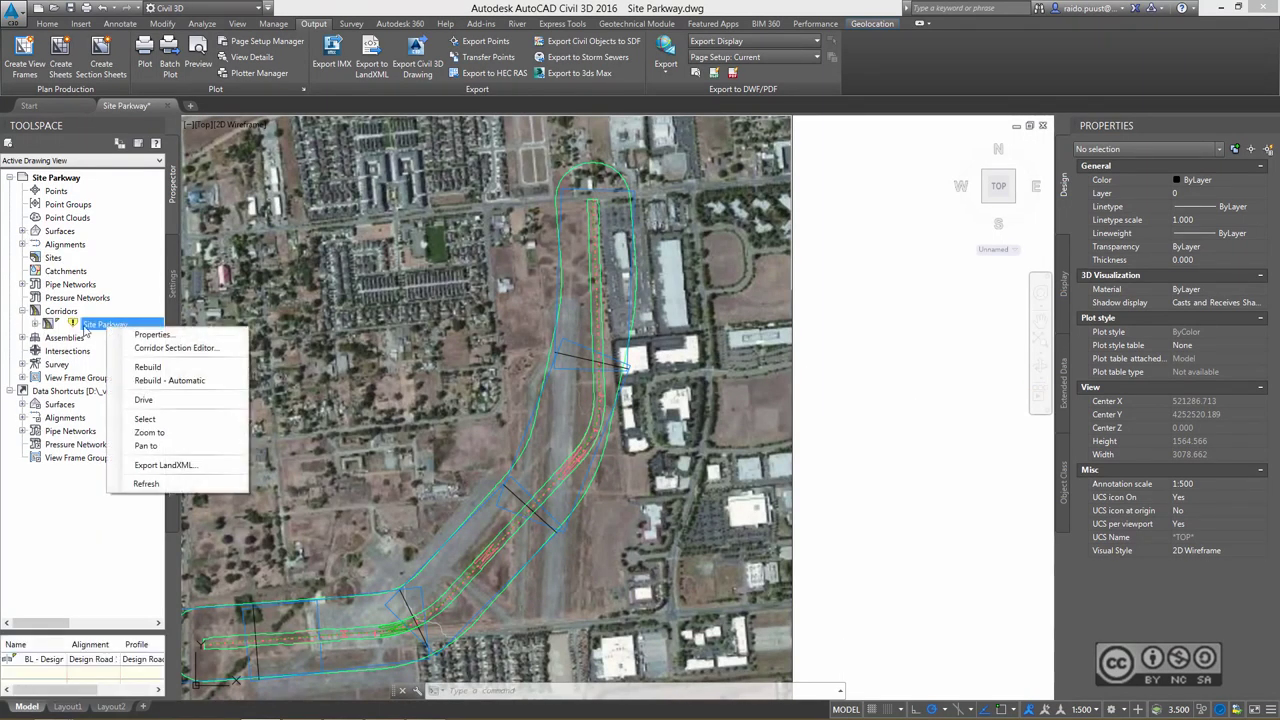
pyautogui.click(140, 367)
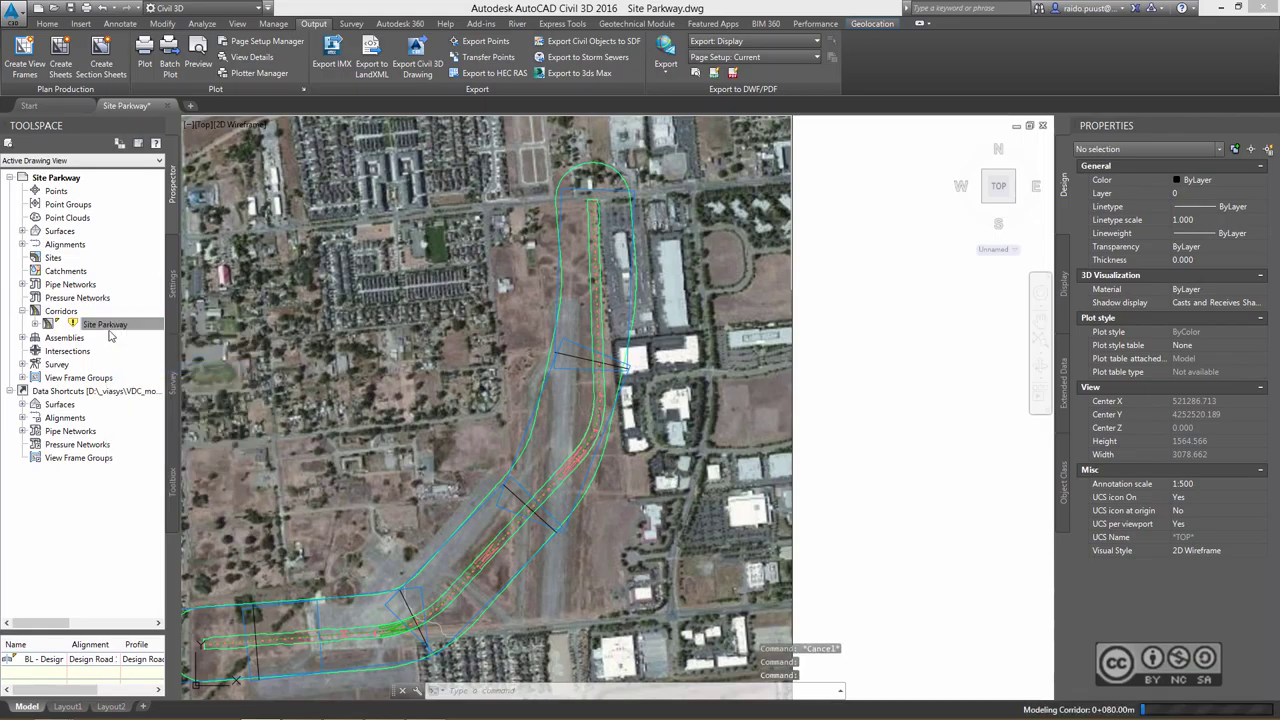
# Inspect the rebuilt road along Design Road 1 over the aerial map.
pyautogui.scroll(4, 620, 272)
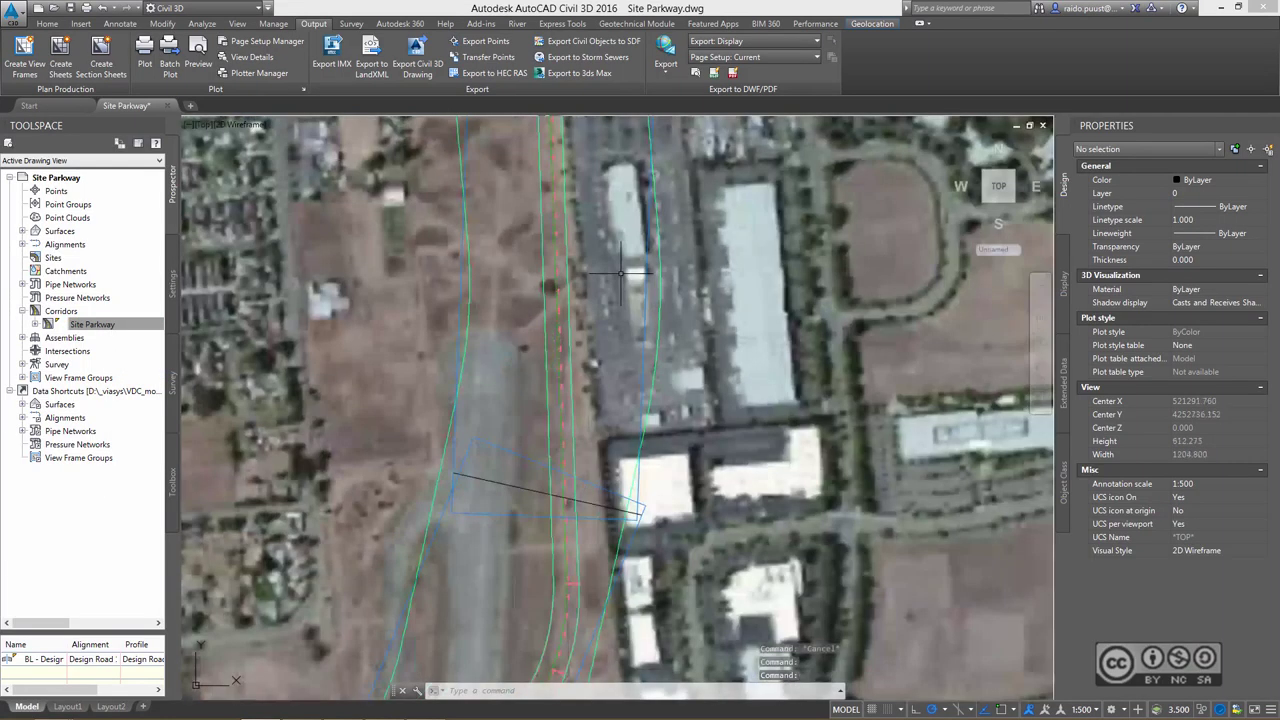
pyautogui.scroll(3, 620, 272)
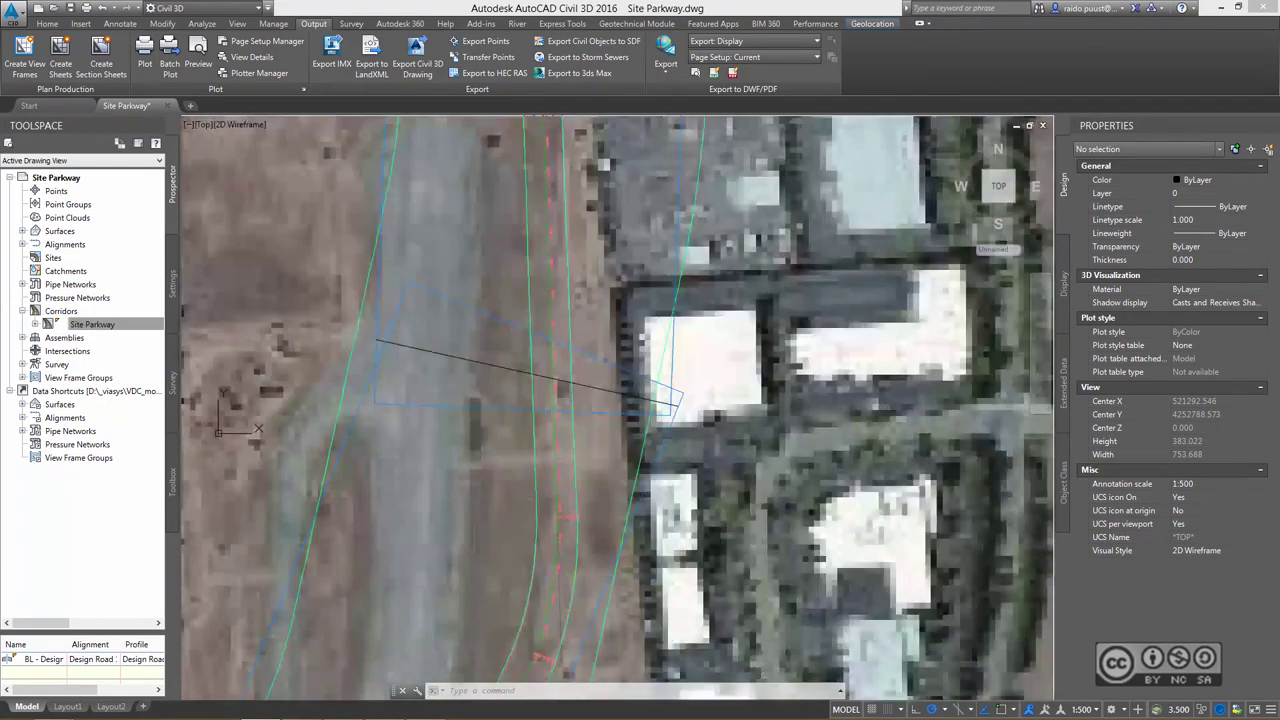
pyautogui.moveTo(600, 420); pyautogui.dragTo(620, 238, button='middle')
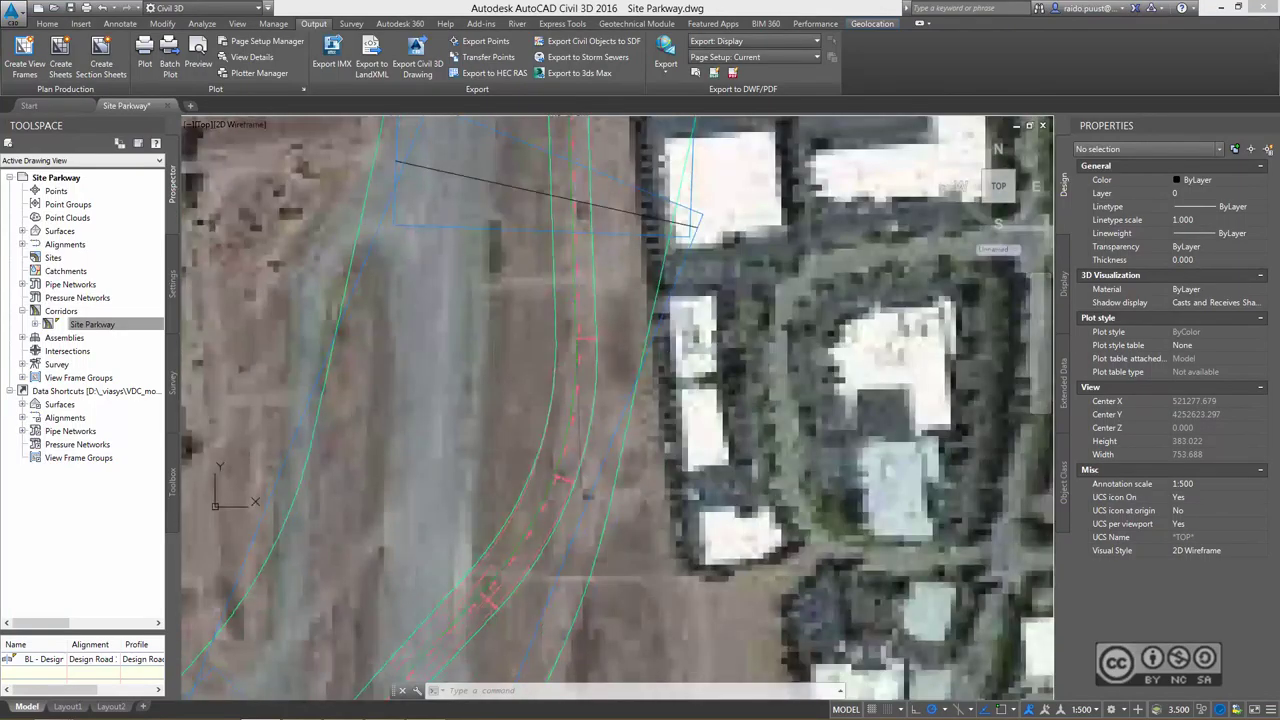
pyautogui.click(576, 315)
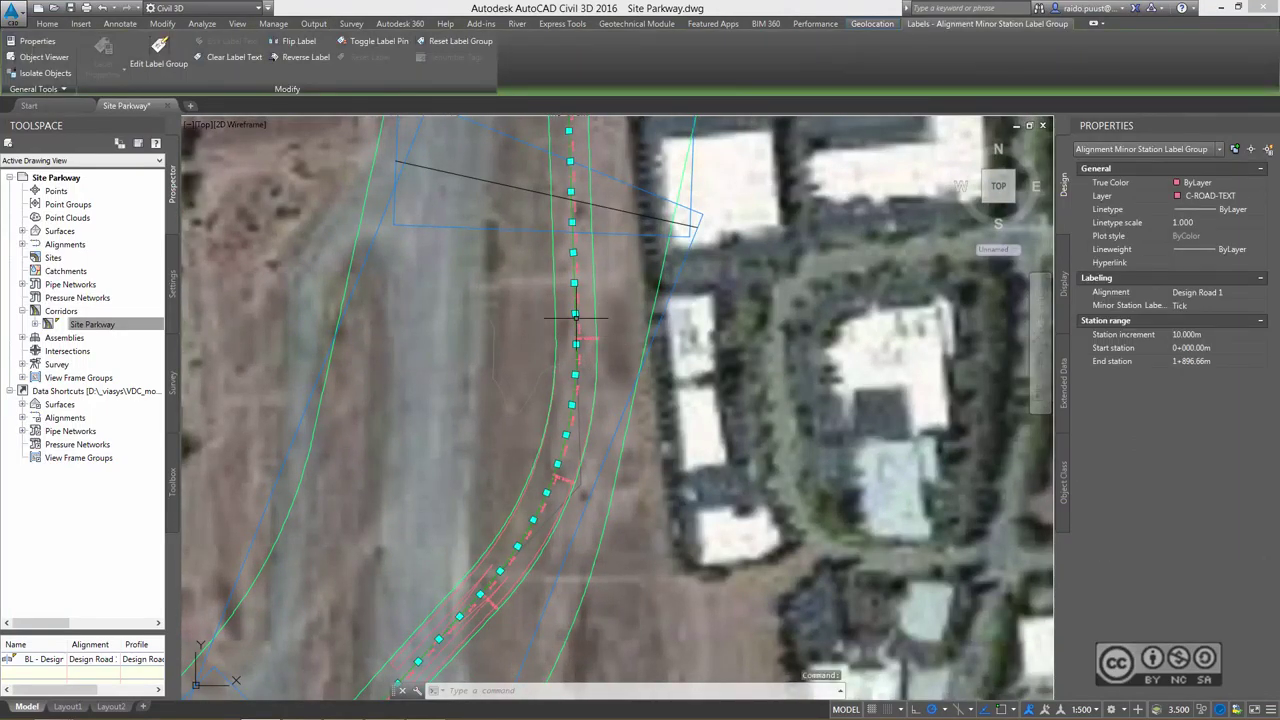
pyautogui.press('Escape')
pyautogui.scroll(-3, 576, 318)
pyautogui.click(584, 400)
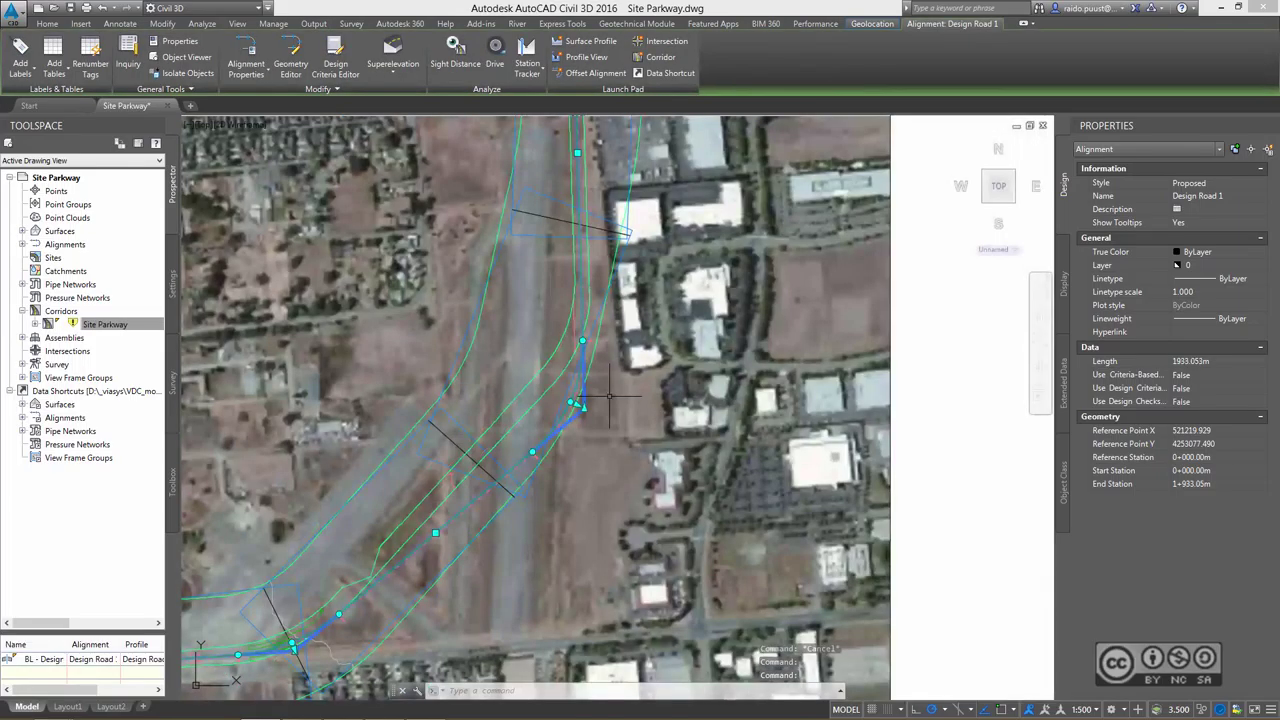
pyautogui.click(612, 405)
pyautogui.press('Escape')
pyautogui.press('Escape')
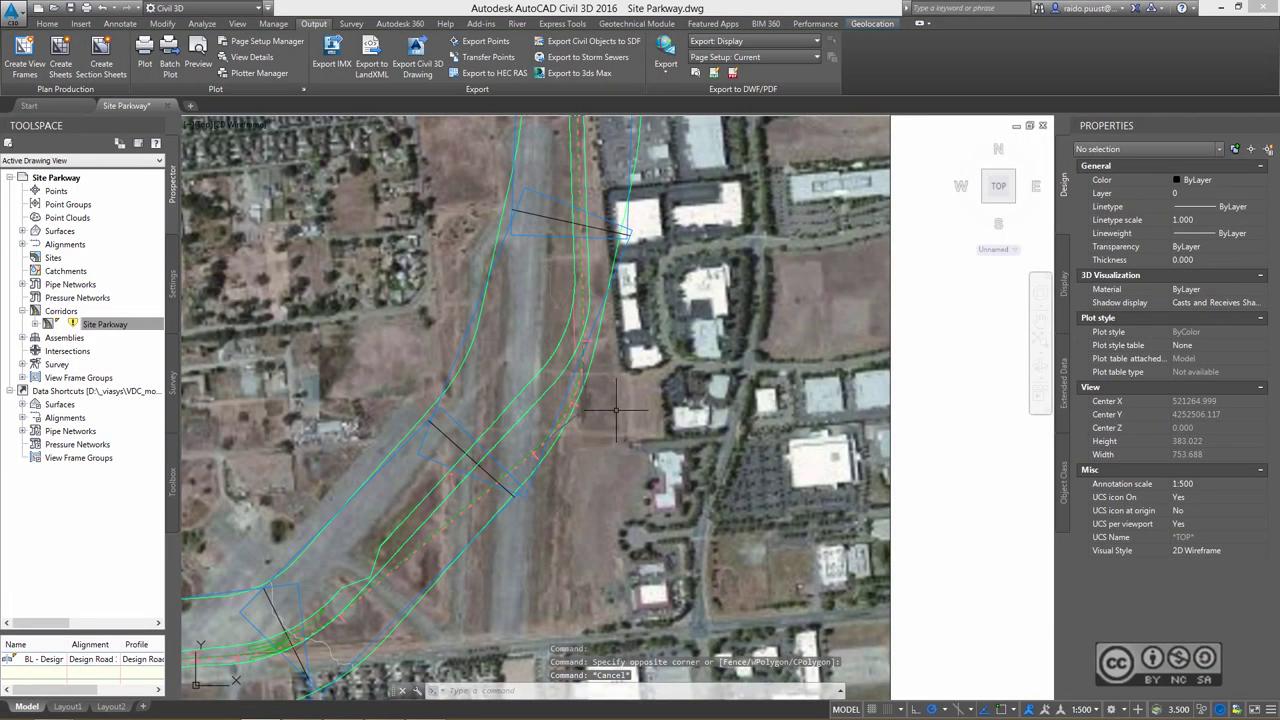
# Rebuild the Site Parkway corridor again, then rebuild the Site Parkway surface.
pyautogui.rightClick(118, 324)
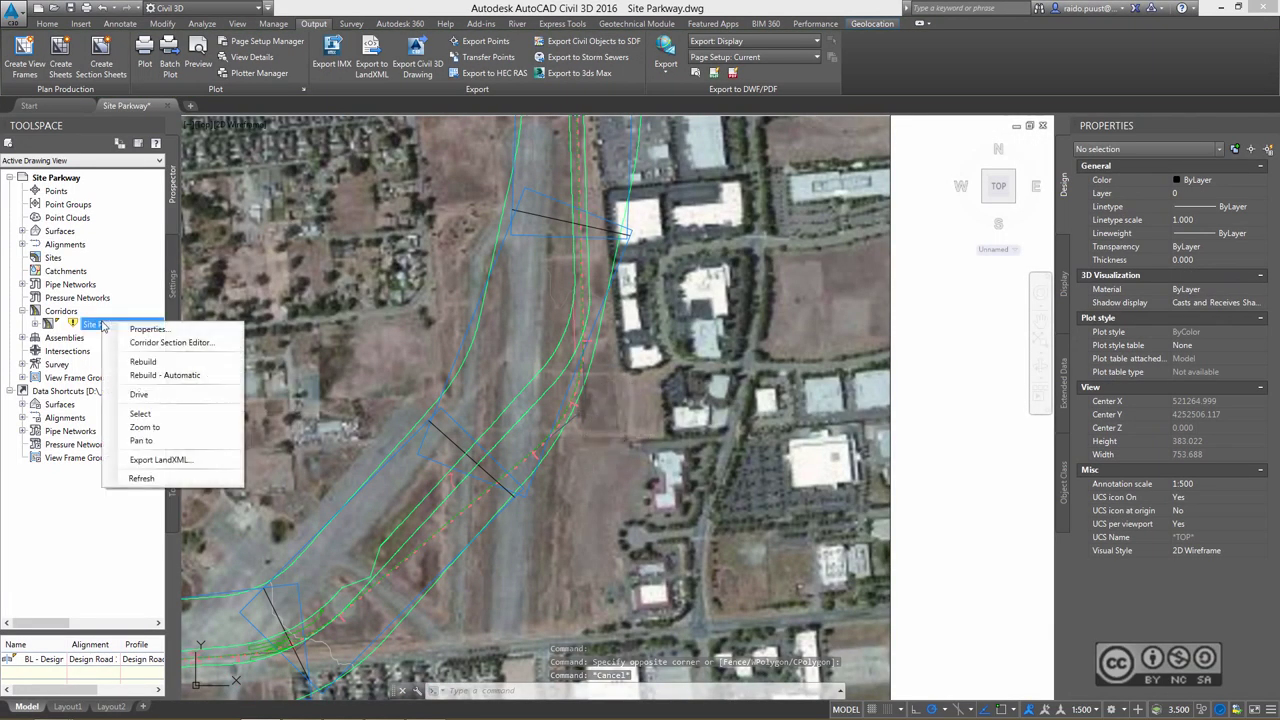
pyautogui.click(135, 360)
pyautogui.click(22, 231)
pyautogui.rightClick(98, 258)
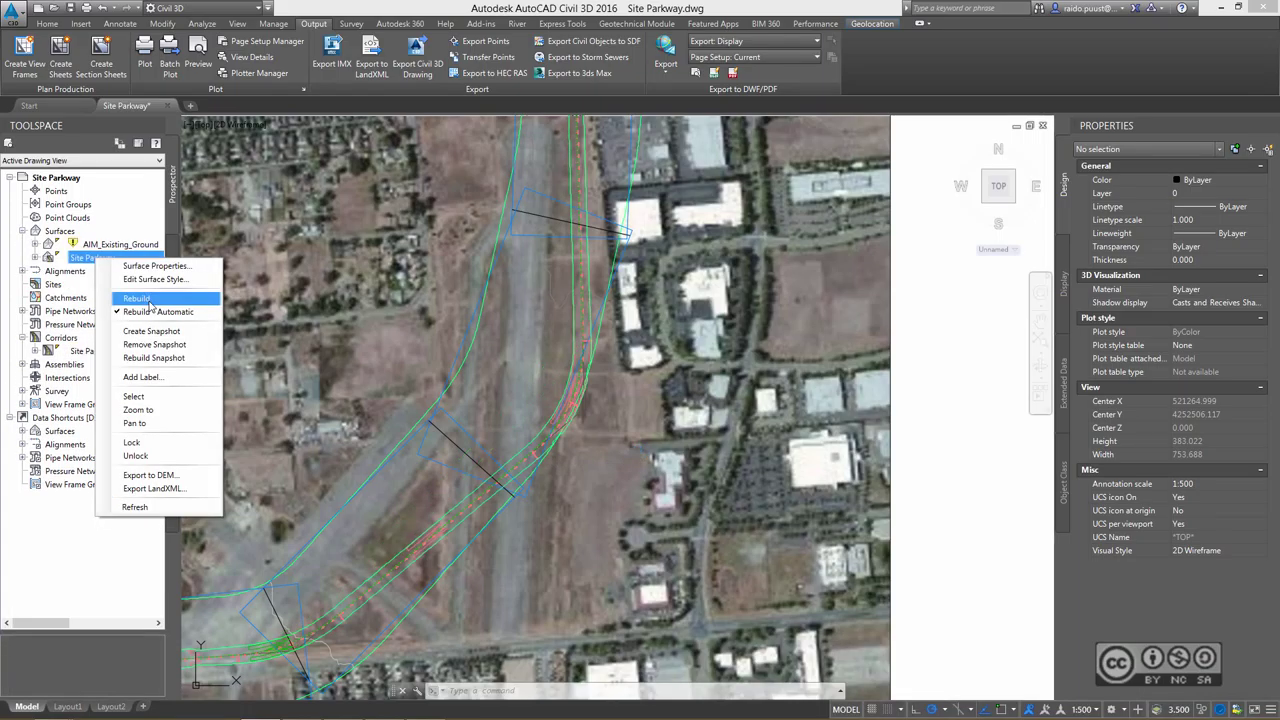
pyautogui.click(137, 298)
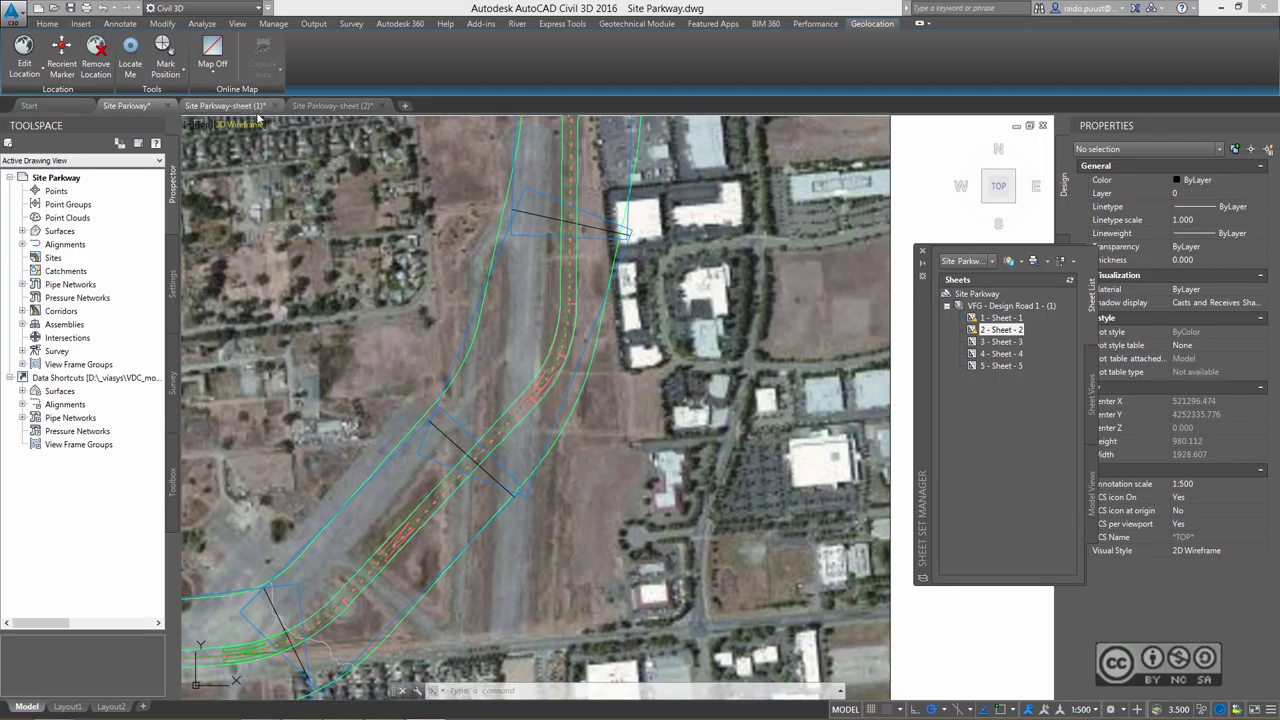
# Review Site Parkway-sheet (1) and (2), then return to the Site Parkway drawing.
pyautogui.click(225, 105)
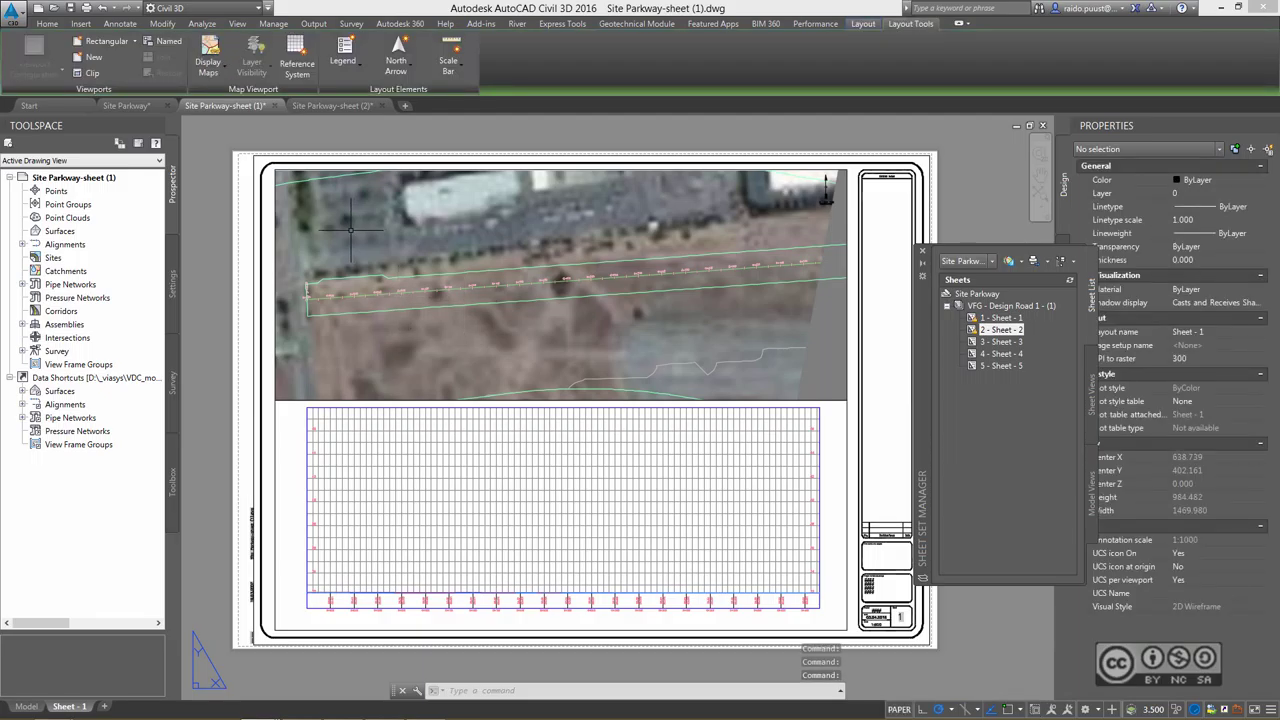
pyautogui.click(330, 105)
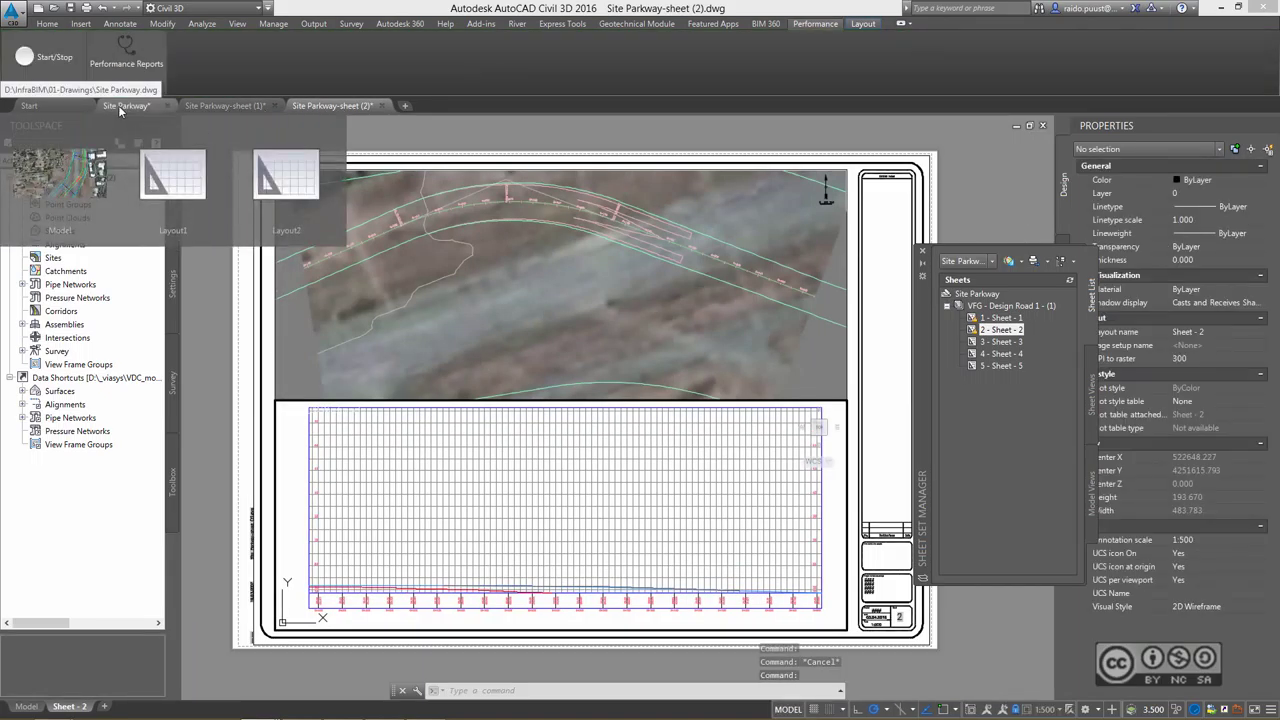
pyautogui.click(120, 106)
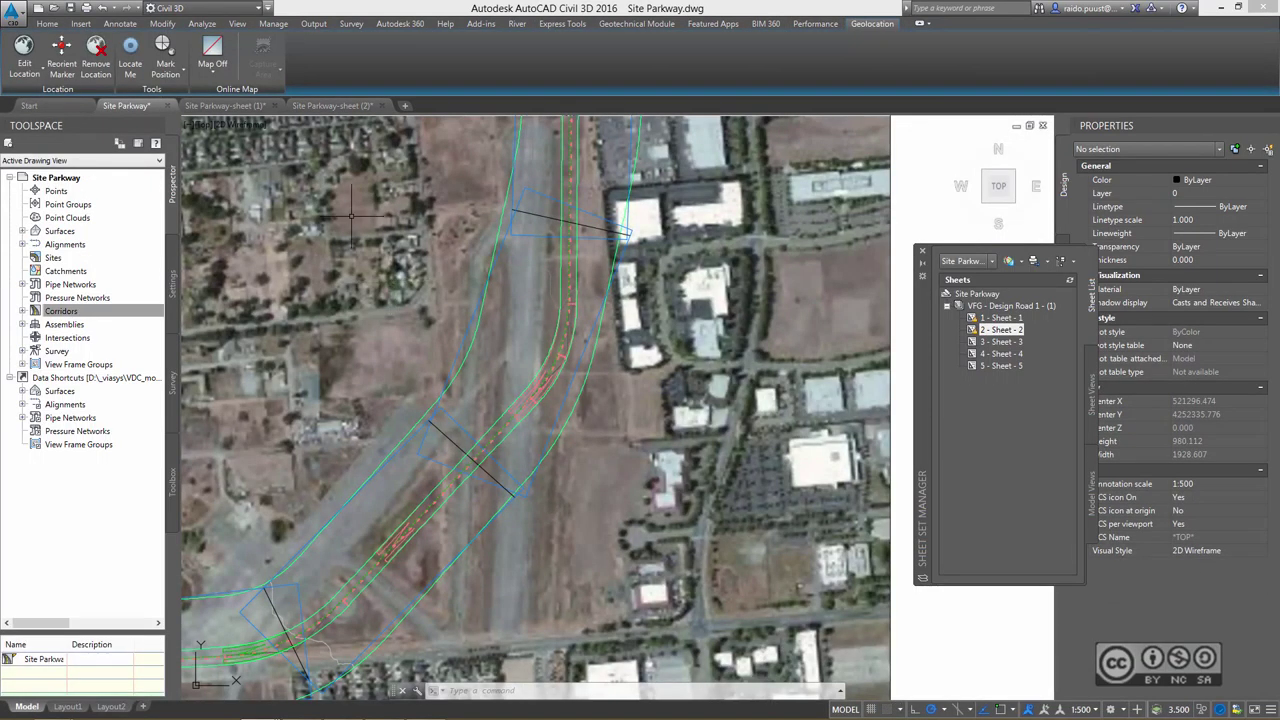
# Start the IMX export, saving the Site Parkway drawing first.
pyautogui.click(312, 23)
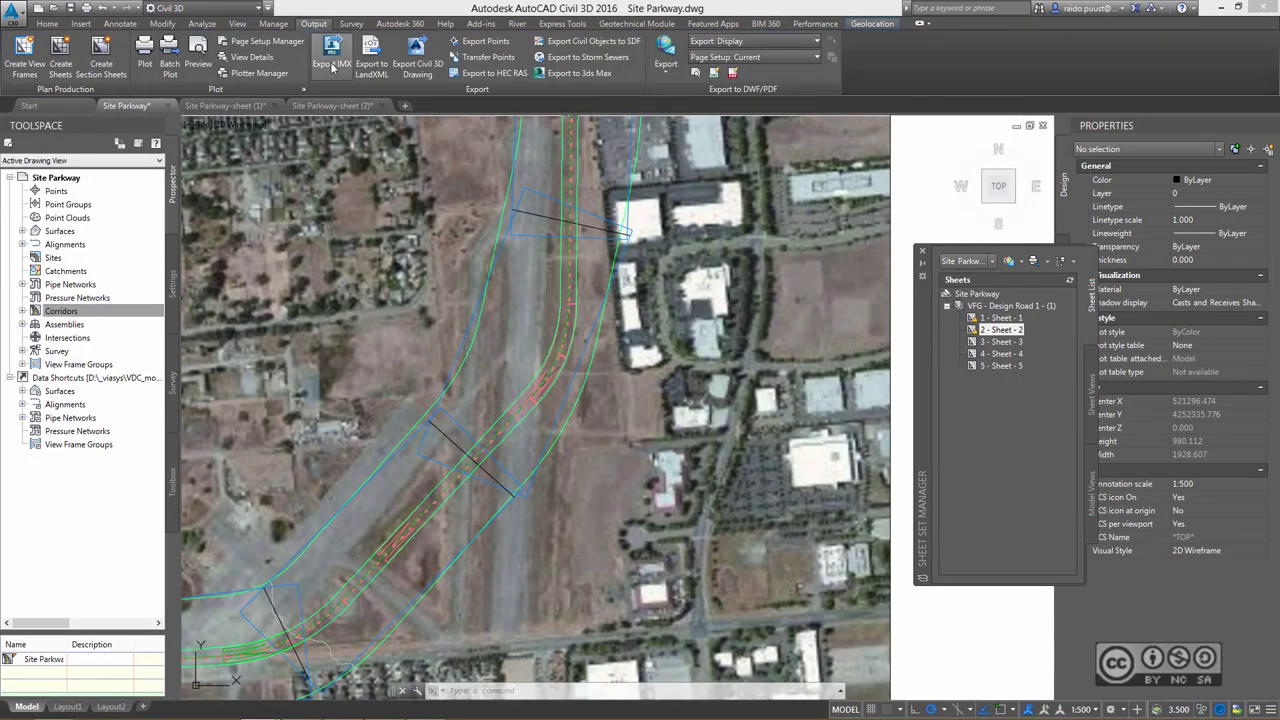
pyautogui.click(333, 65)
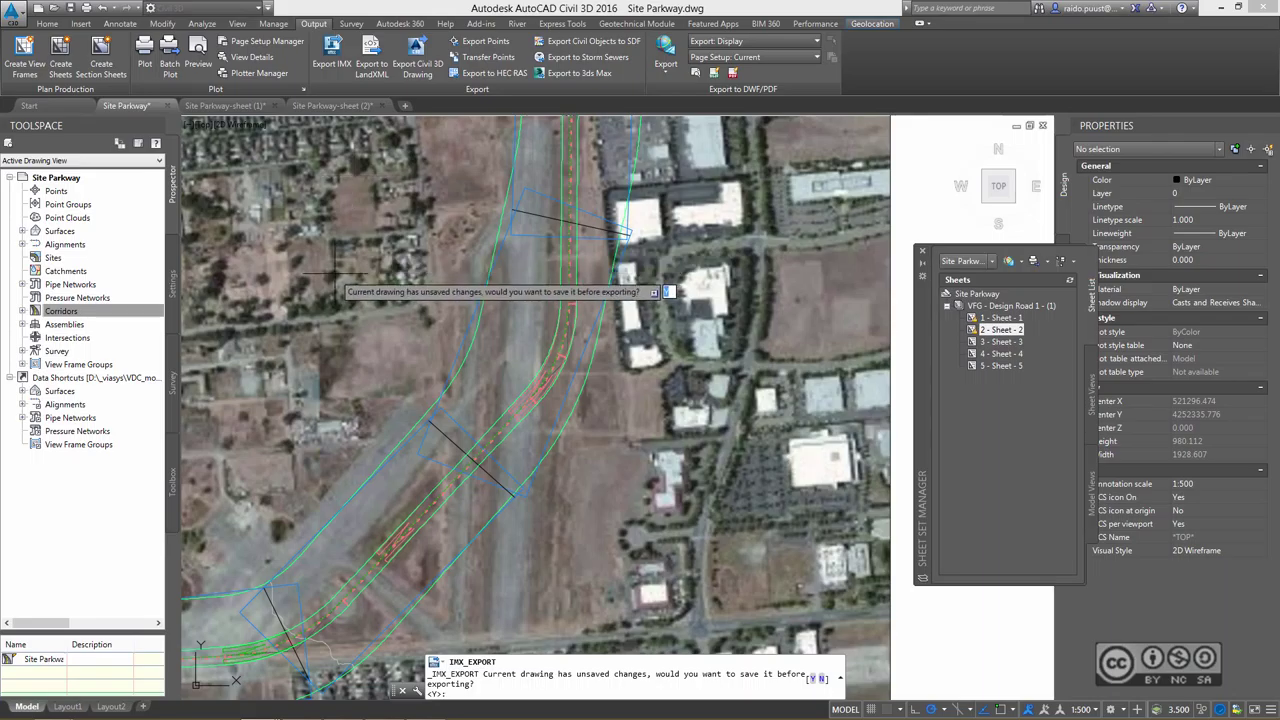
pyautogui.press('Return')
pyautogui.press('Return')
pyautogui.press('Return')
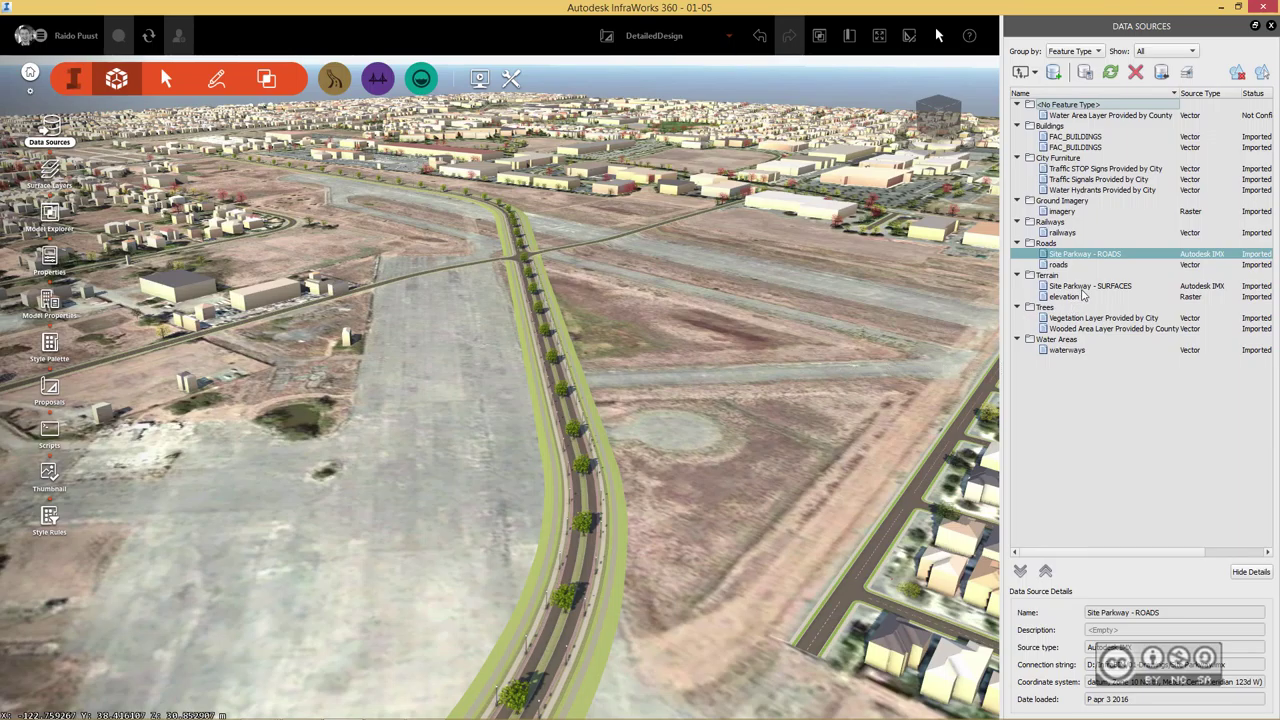
# Refresh the Site Parkway - SURFACES and Site Parkway - ROADS data sources to show the edited parkway.
pyautogui.rightClick(1112, 291)
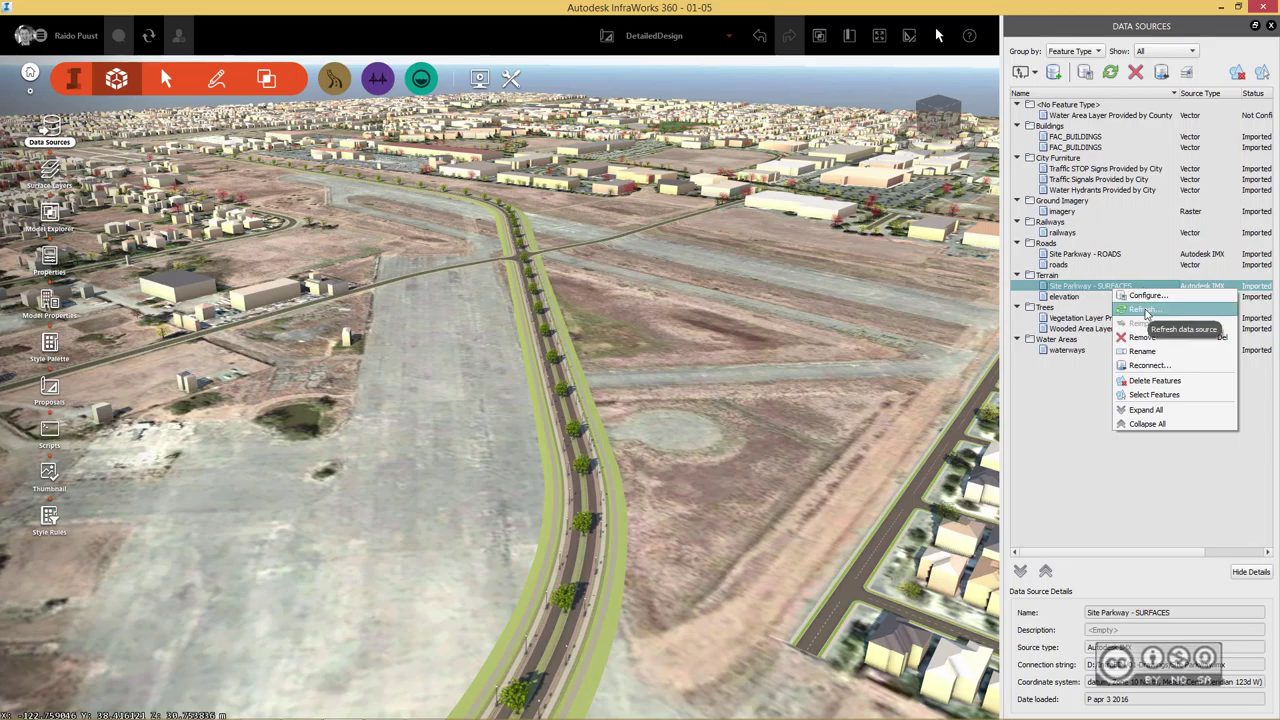
pyautogui.click(1146, 312)
pyautogui.rightClick(1092, 256)
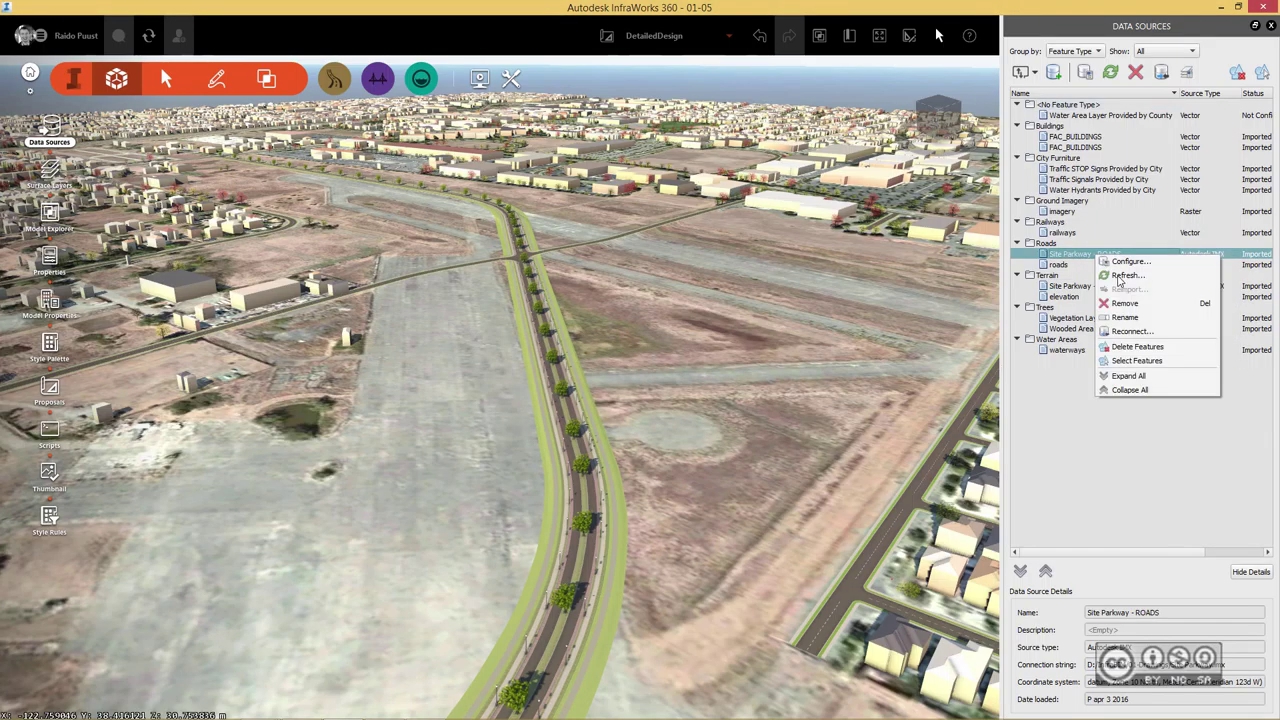
pyautogui.click(1127, 277)
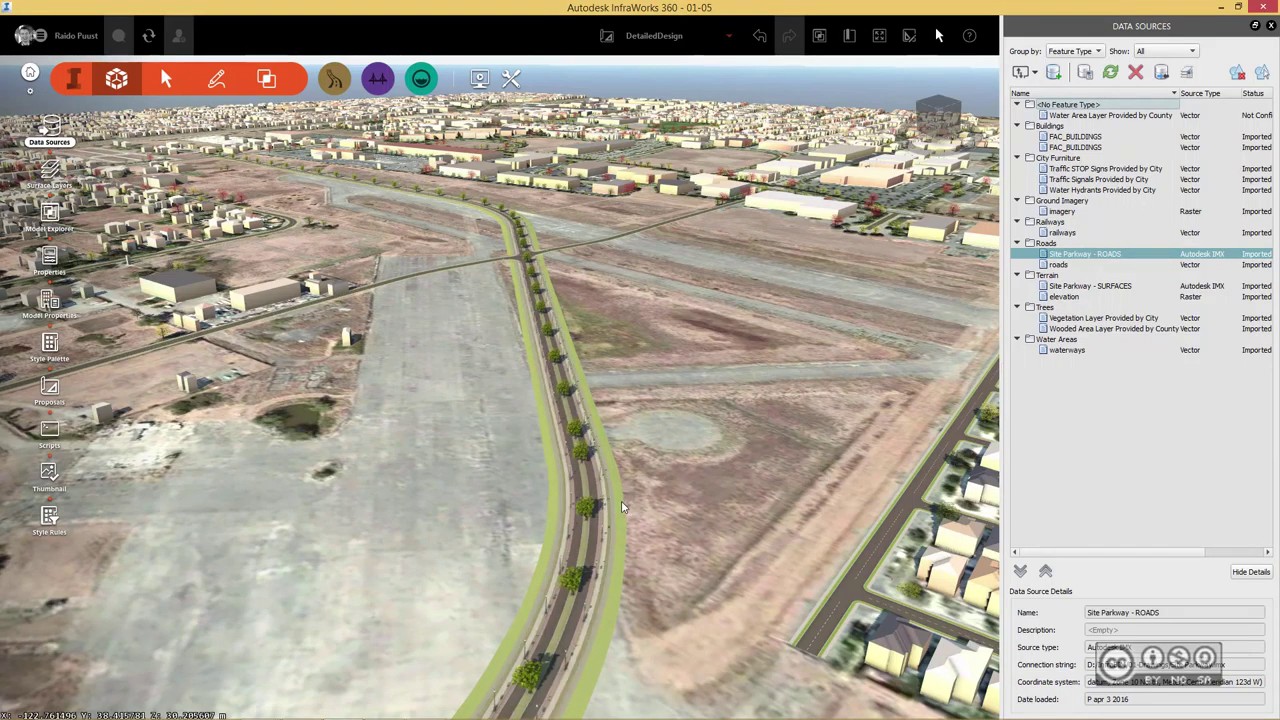
pyautogui.scroll(2, 621, 507)
pyautogui.scroll(2, 600, 420)
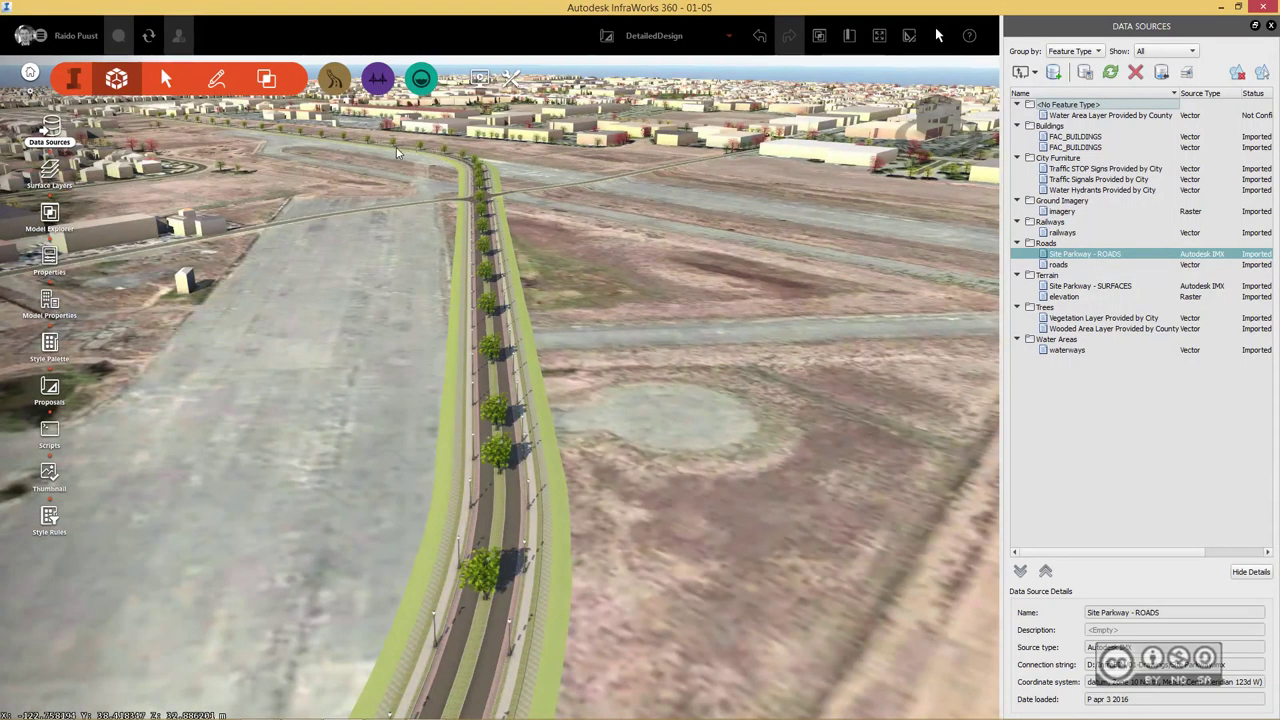